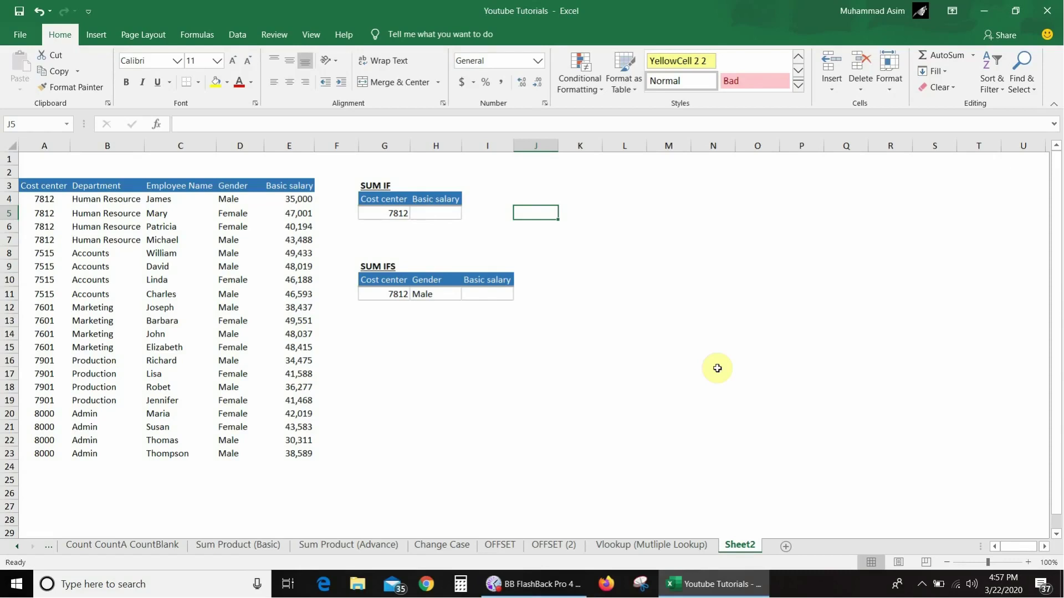
Review the cost center, employee name, gender and basic salary columns of the employee table.
left_click(49, 228)
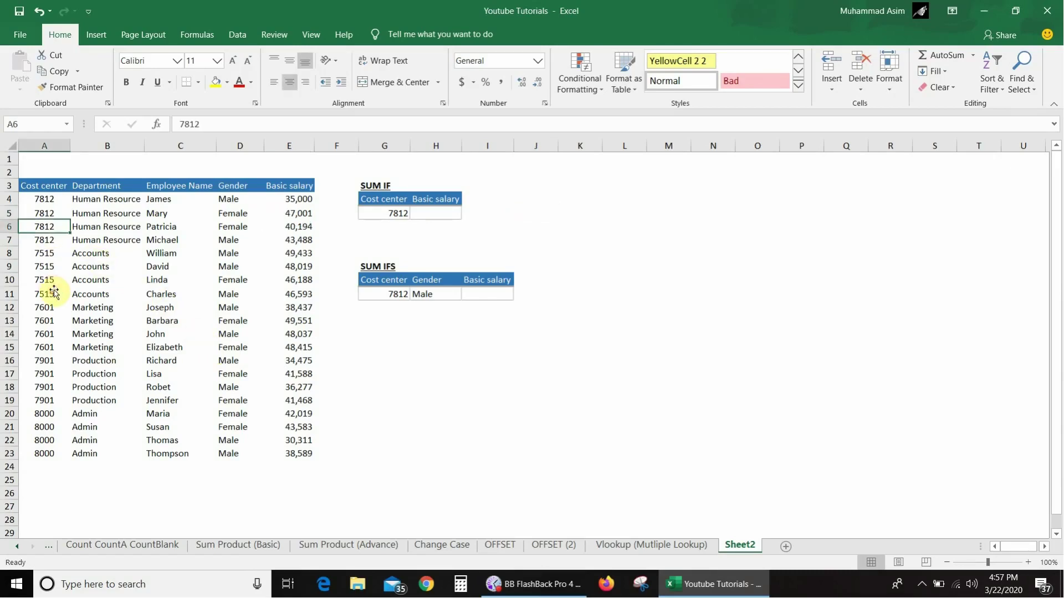
left_click(93, 222)
left_click(171, 211)
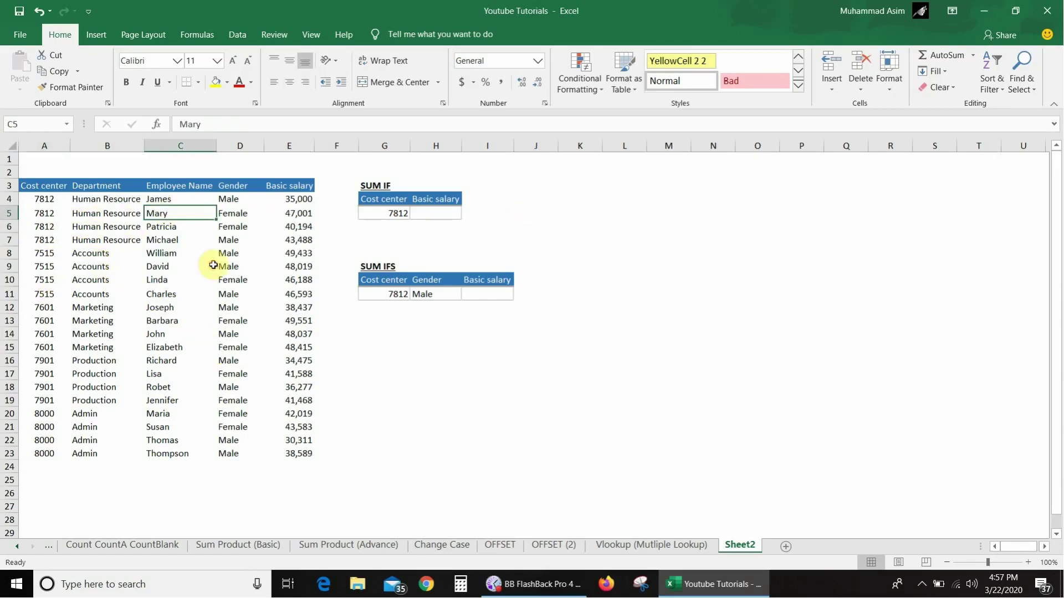
left_click(235, 214)
left_click(278, 214)
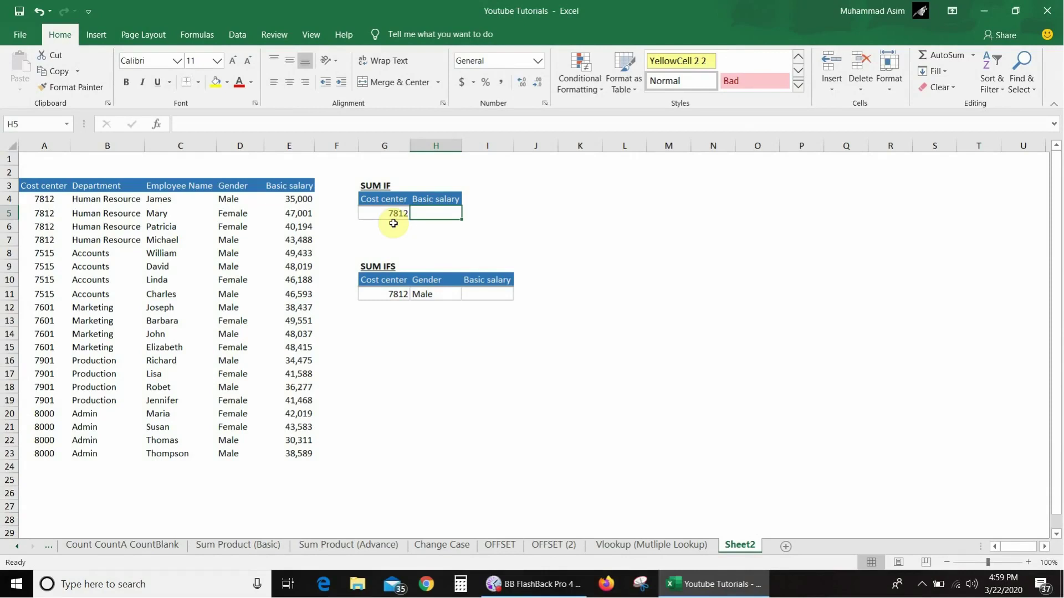
Enter =SUMIF(A4:A23,G5,E4:E23) in H5 to total basic salaries for cost center 7812.
type("=")
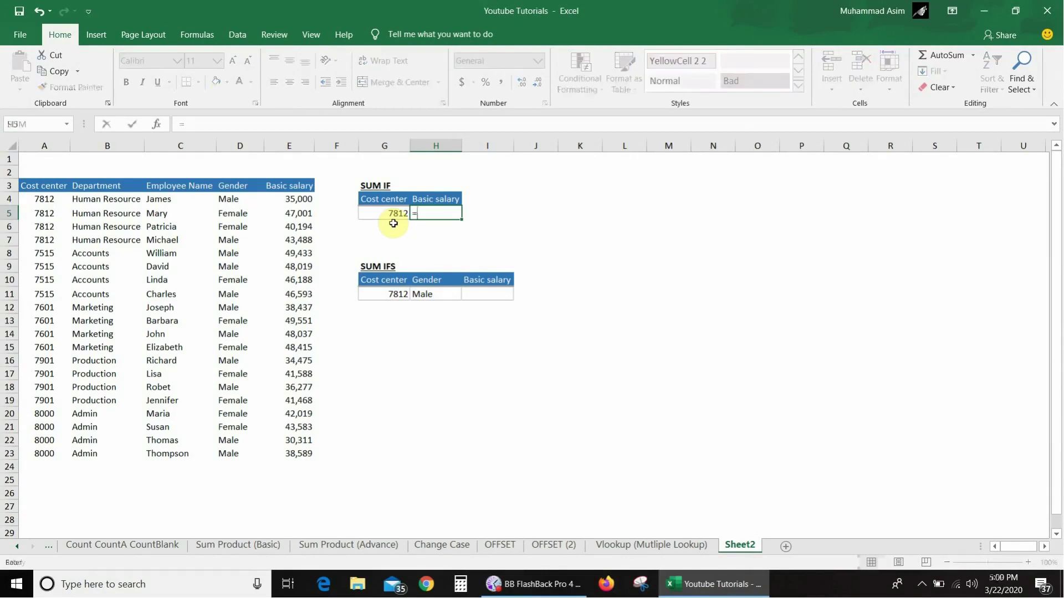
type("sumif")
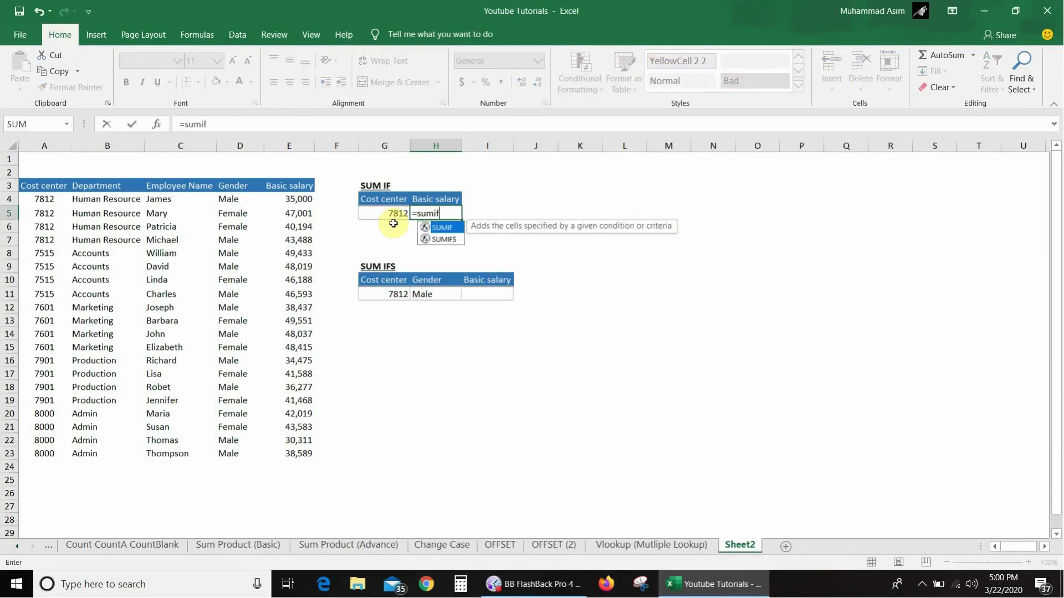
type("(")
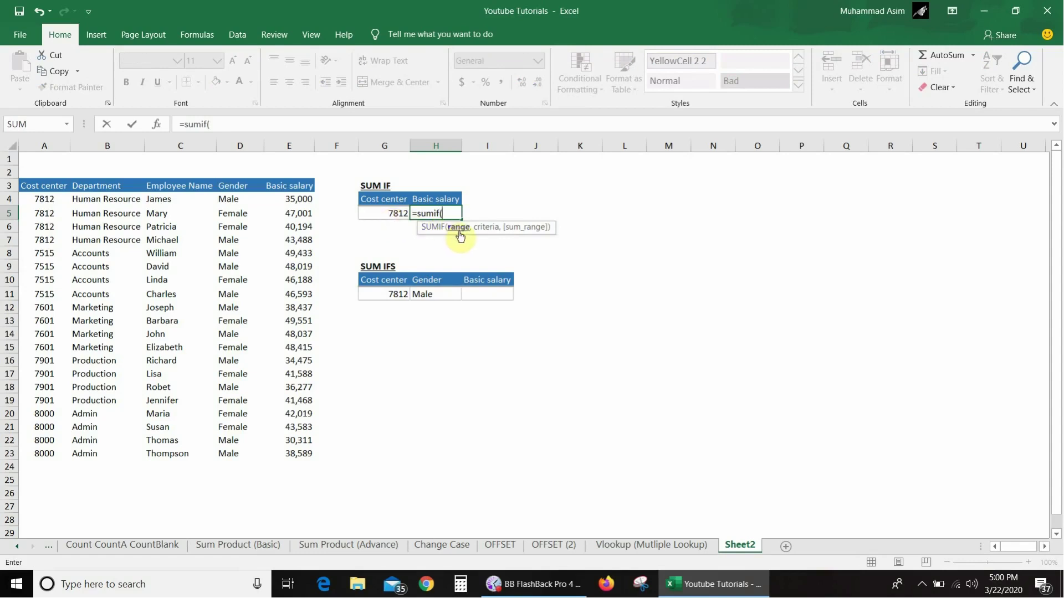
left_click(44, 199)
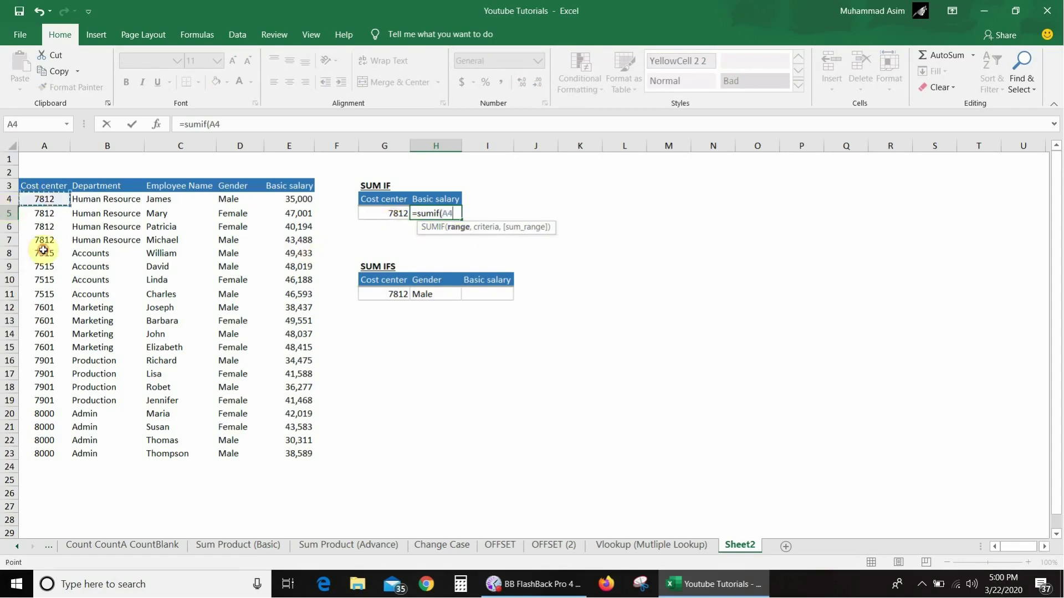
key("ctrl+shift+Down")
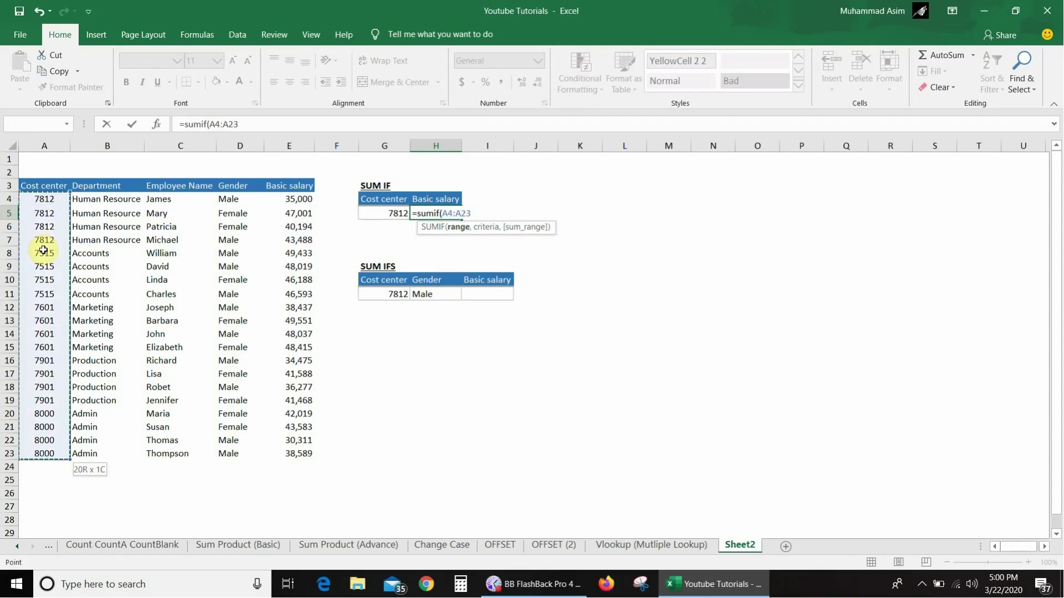
type(",")
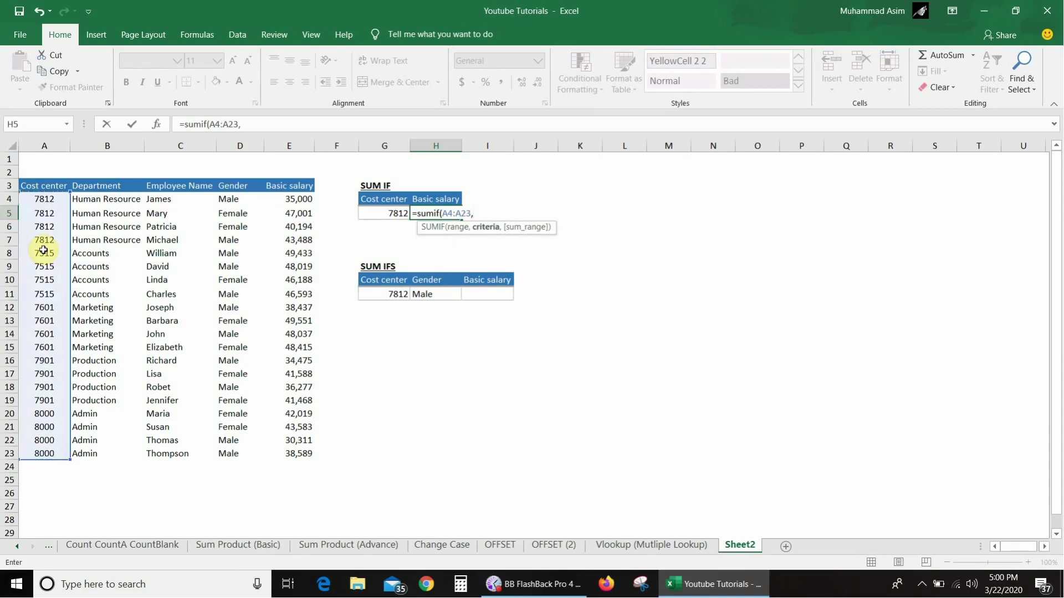
left_click(378, 213)
type(",")
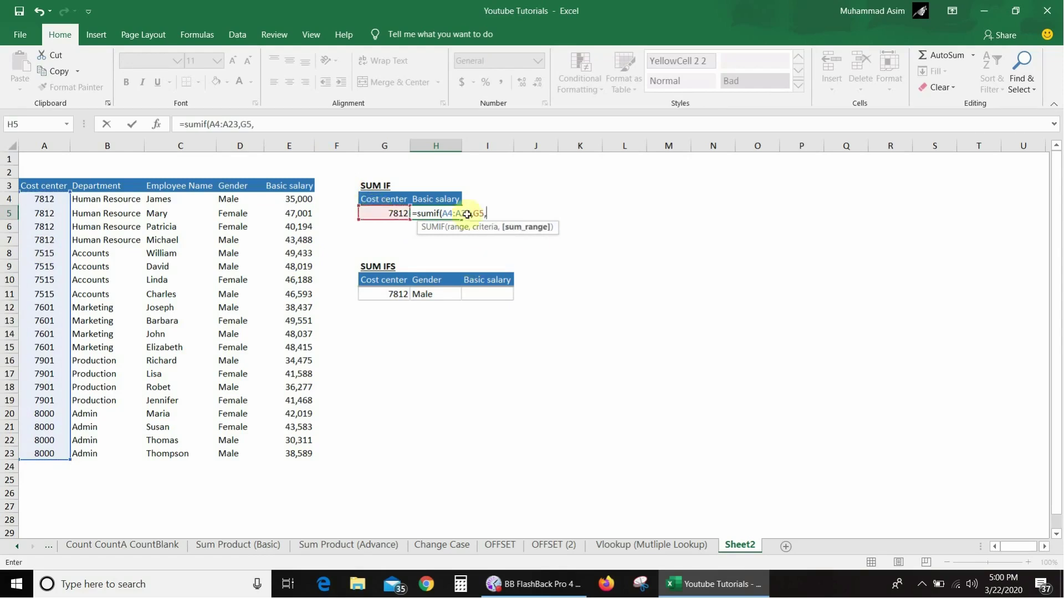
left_click(283, 200)
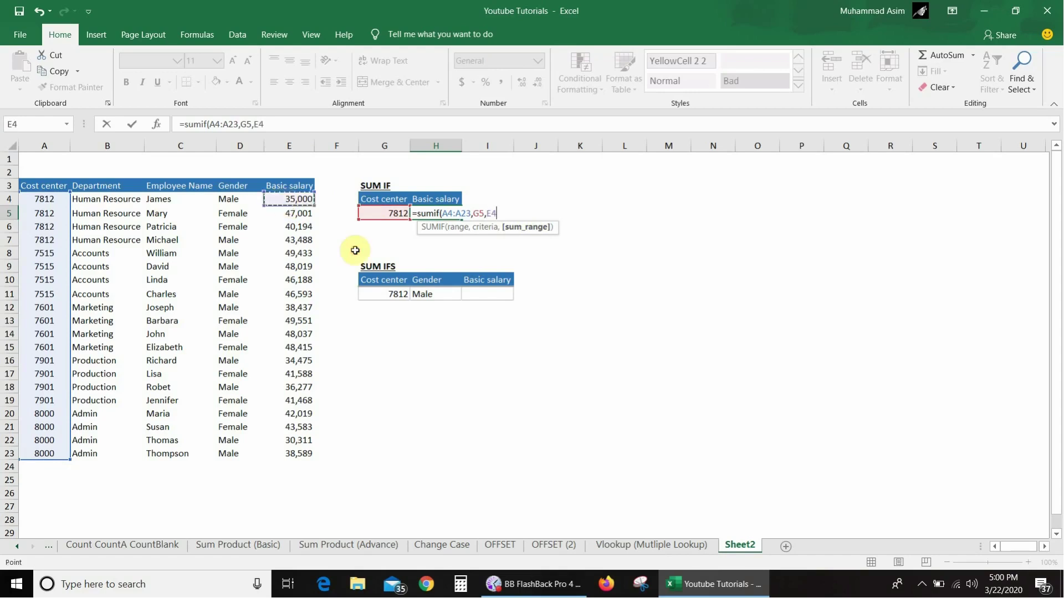
key("ctrl+shift+Down")
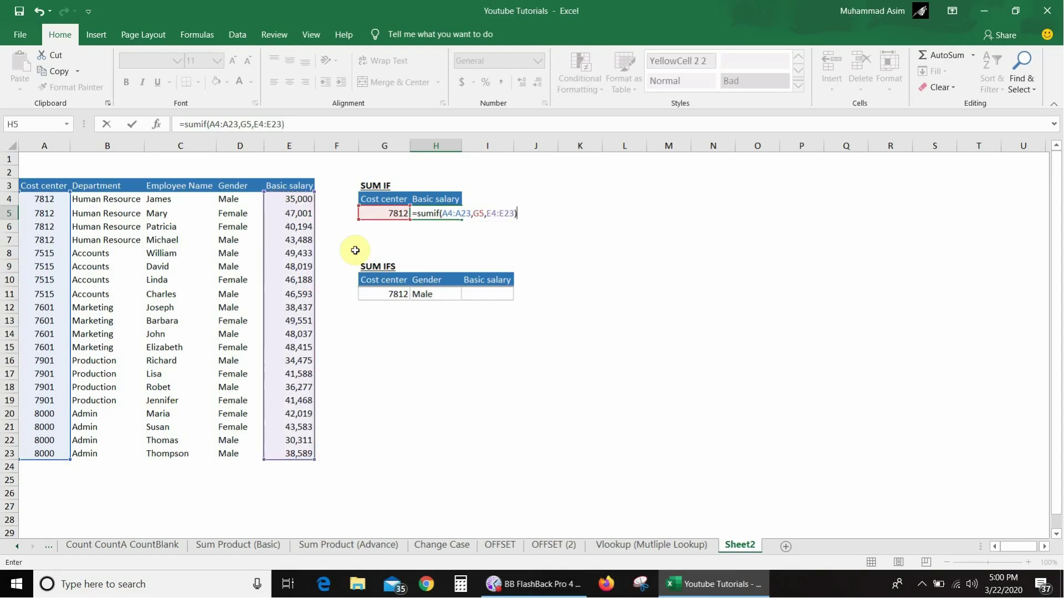
key("Return")
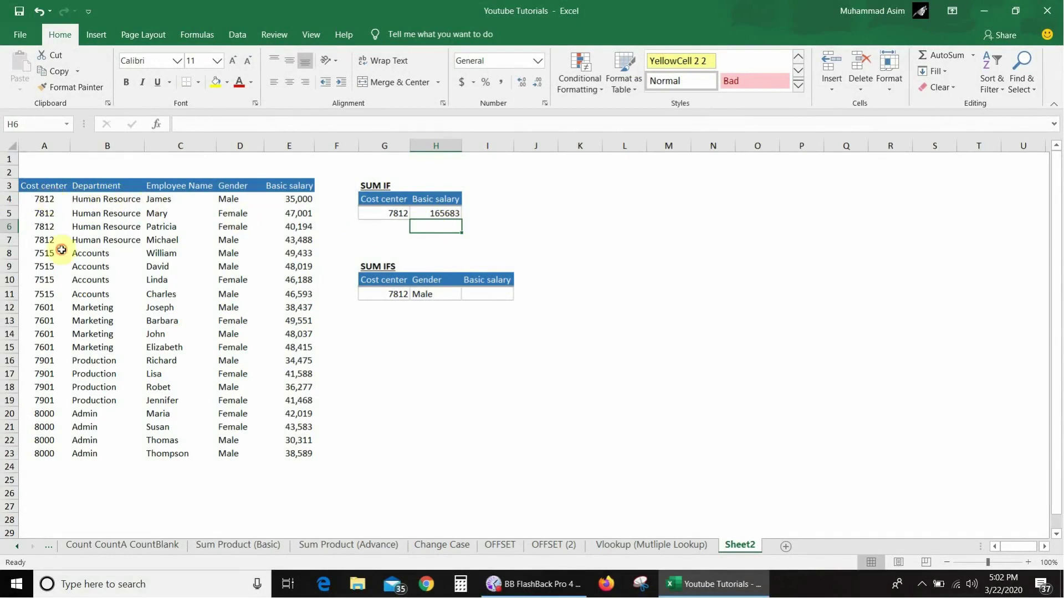
Select the four 7812 cost center cells and their salaries to confirm the 165,683 total.
left_click_drag(51, 200, 47, 241)
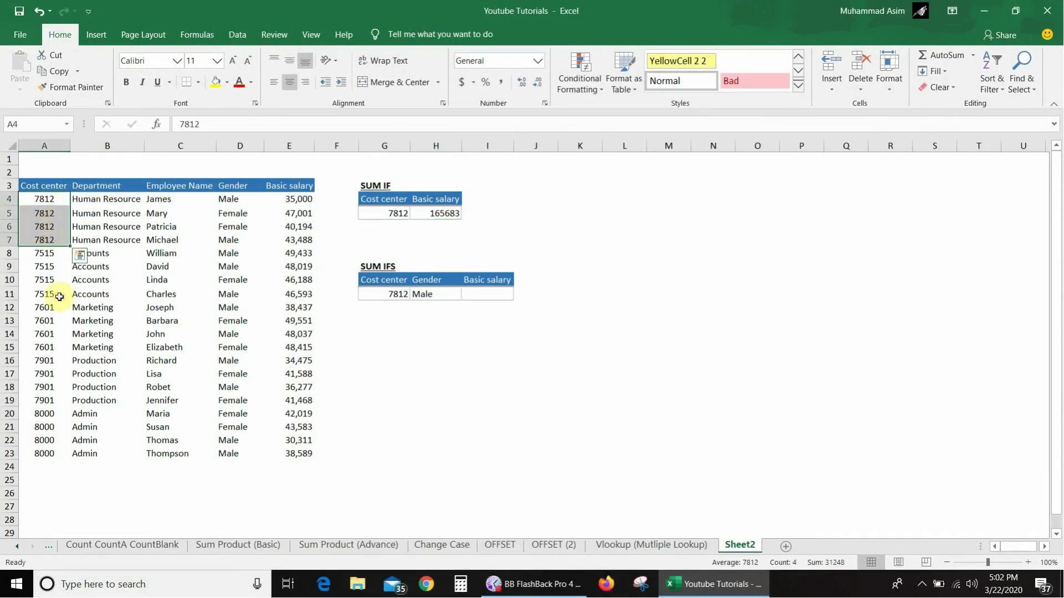
left_click_drag(278, 198, 280, 239)
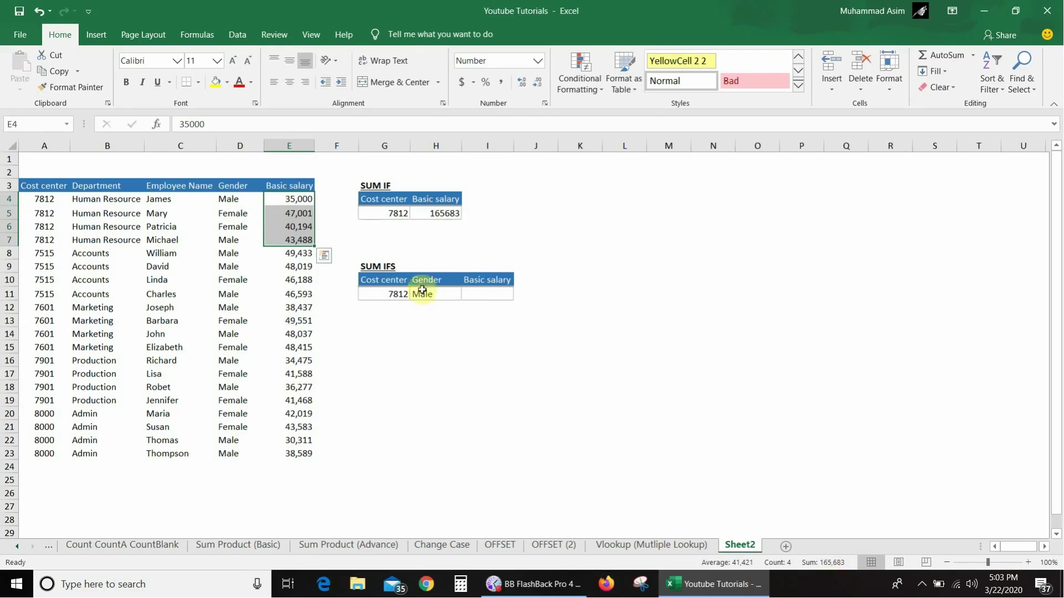
left_click(400, 226)
Pick cost center 7601 in G5 and check its four Marketing salaries total 184,440.
left_click(399, 213)
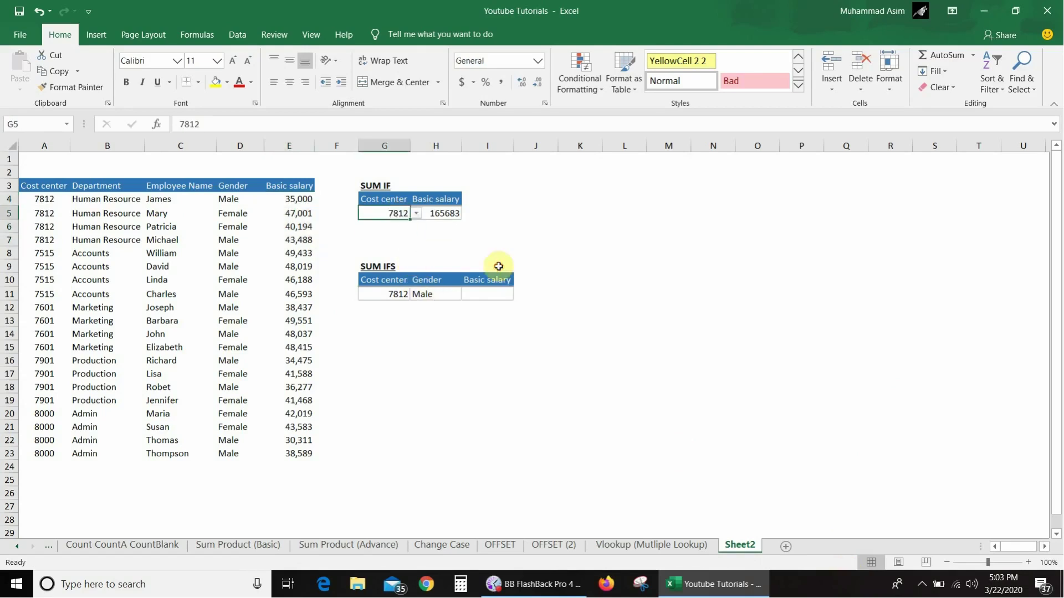
left_click(416, 213)
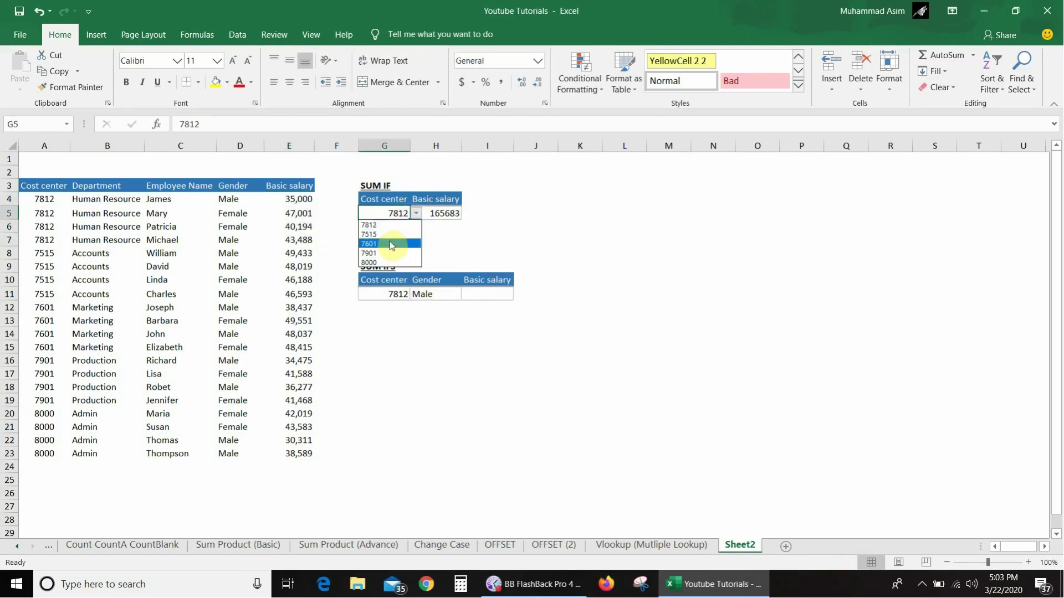
left_click(390, 244)
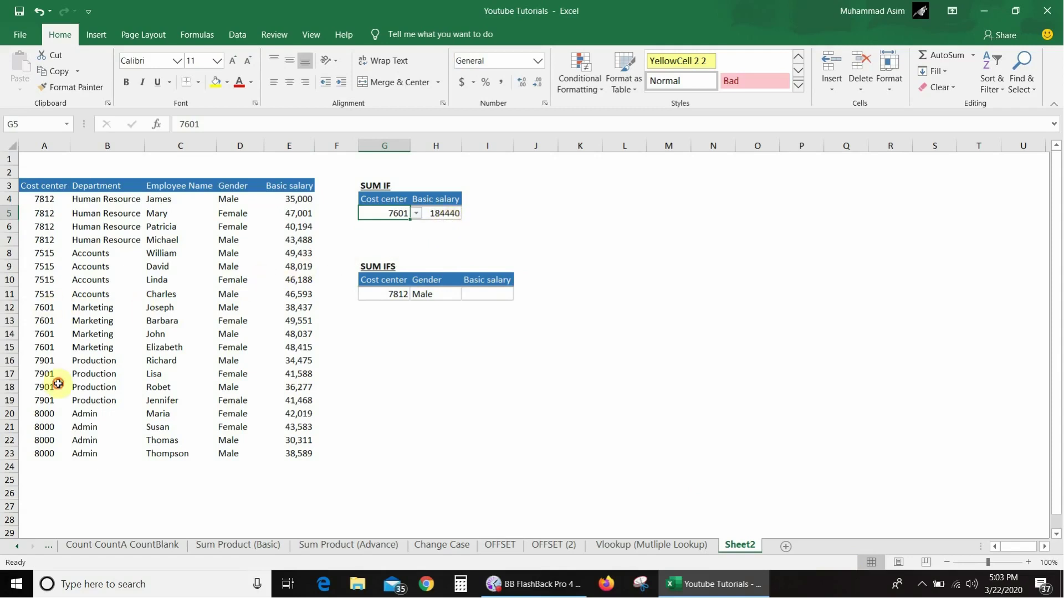
left_click_drag(44, 307, 43, 347)
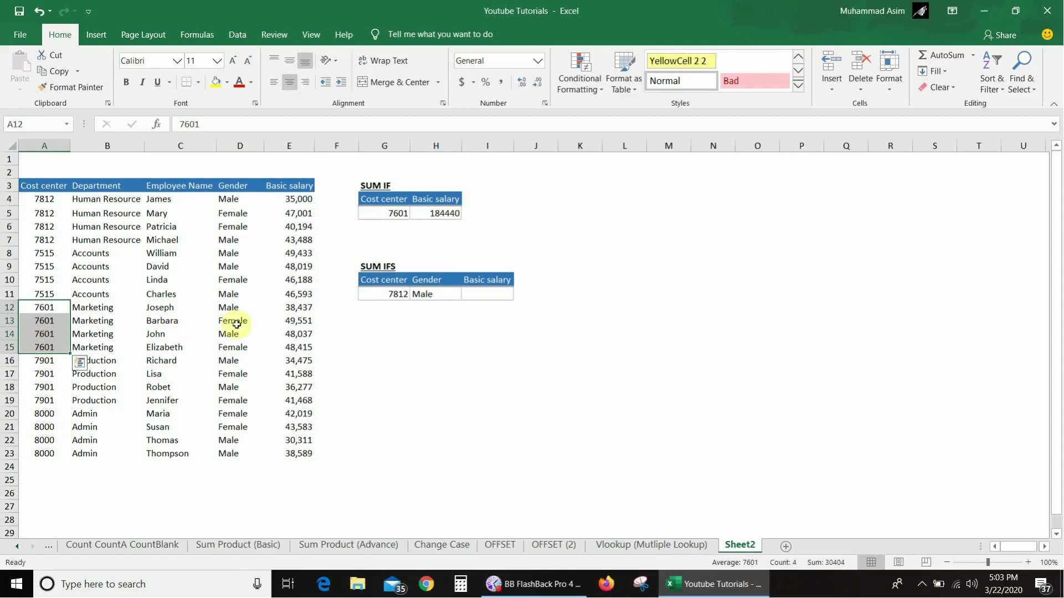
left_click_drag(289, 308, 294, 347)
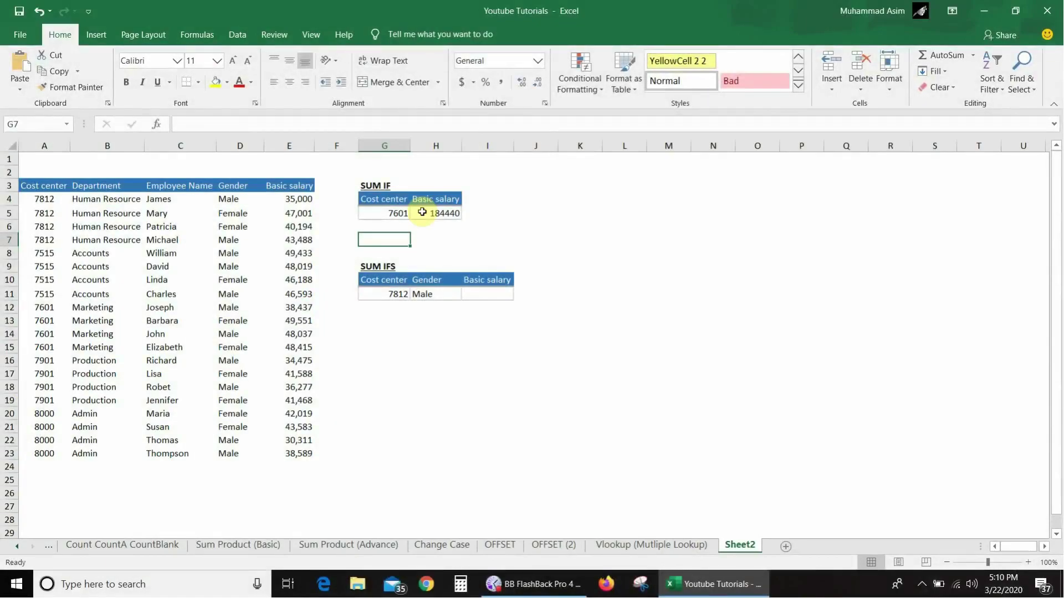
double_click(422, 212)
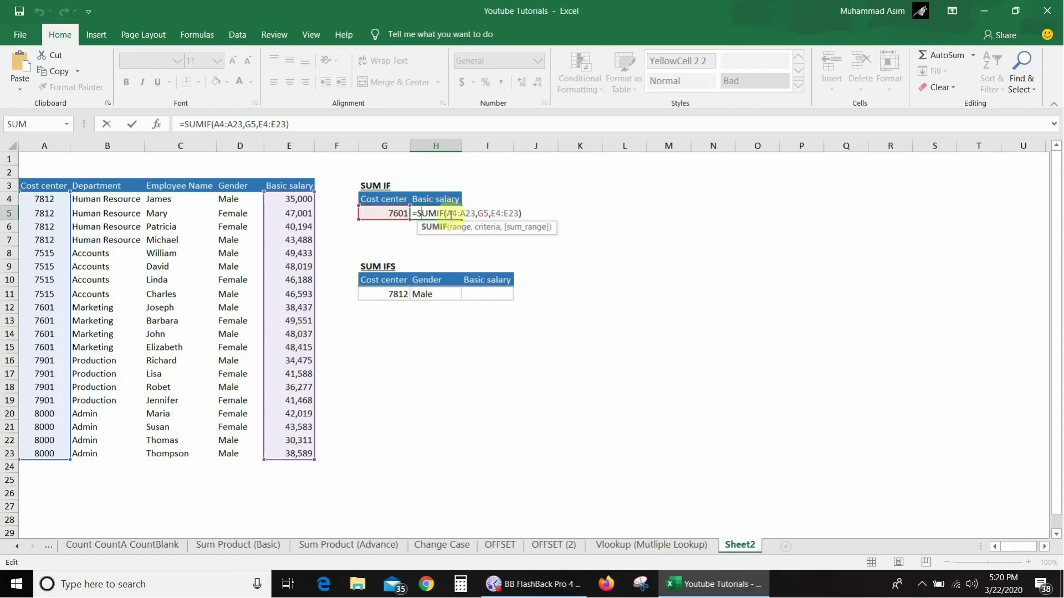
key("Return")
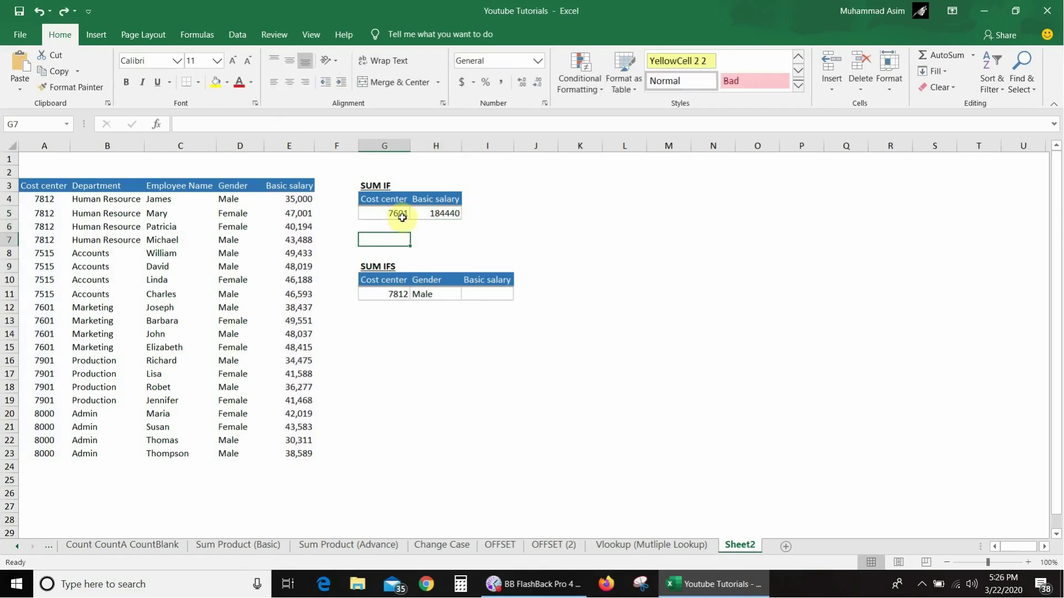
Choose cost center 7515 from G5's dropdown and verify the four Accounts salaries total 190,233.
left_click(401, 216)
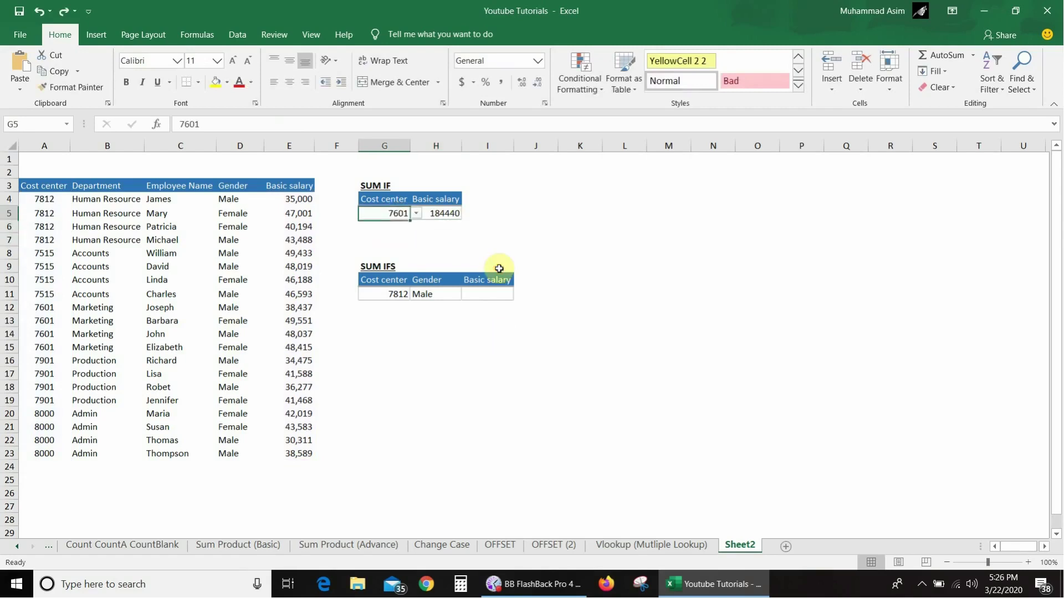
left_click(416, 214)
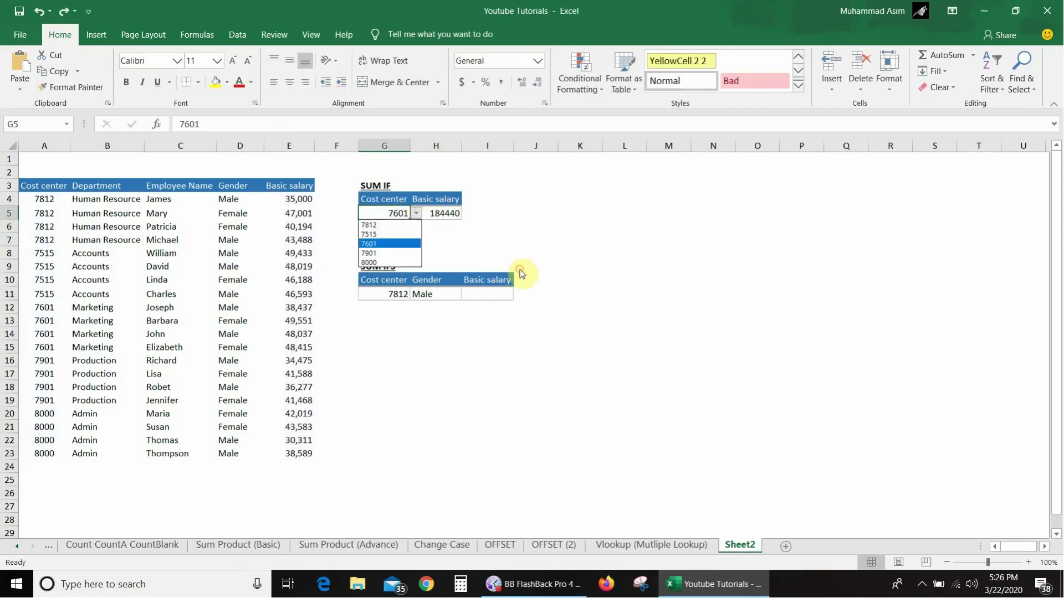
left_click(401, 234)
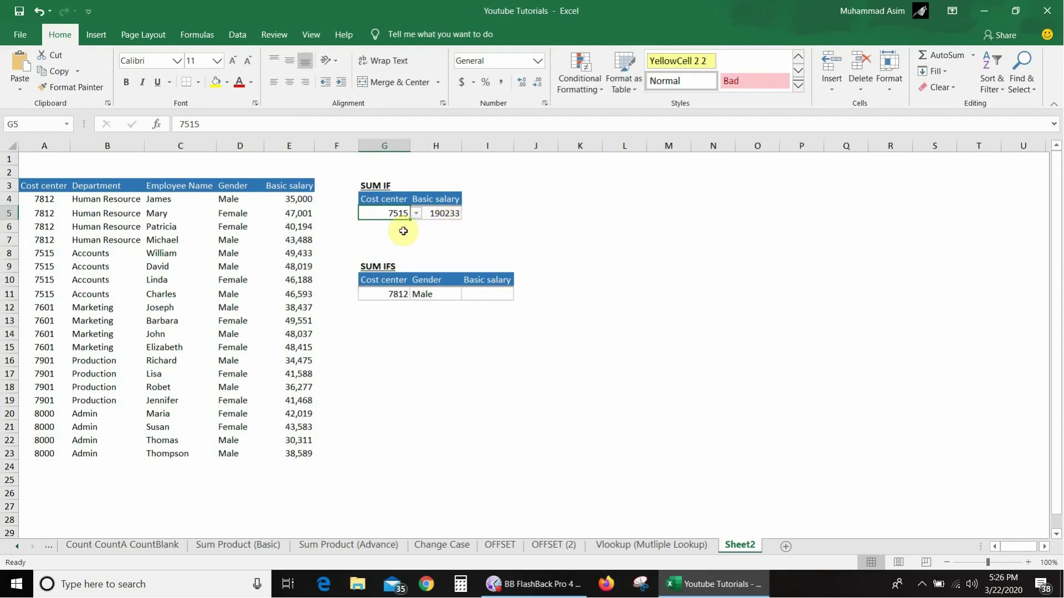
left_click(44, 227)
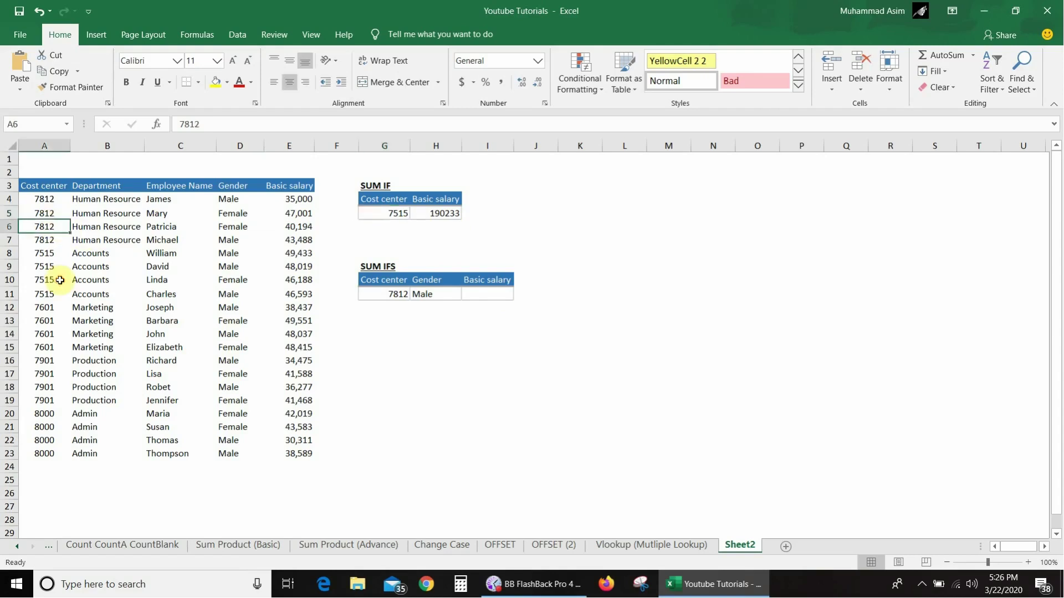
left_click_drag(45, 253, 43, 294)
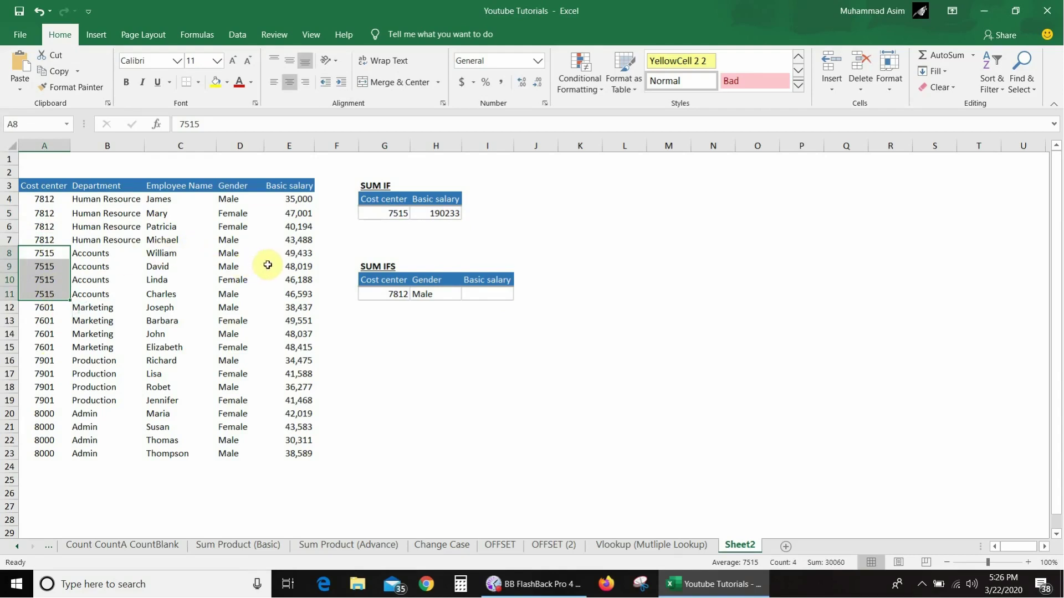
left_click_drag(286, 255, 294, 290)
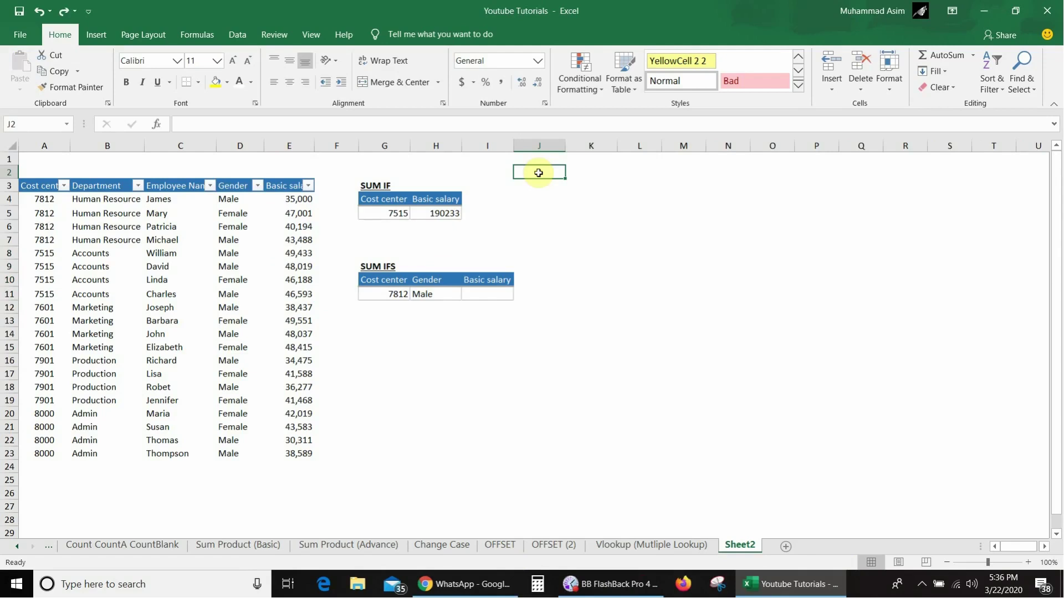
Copy the SUM IF table to J1, relabel its header Gender and clear the old criterion.
left_click_drag(382, 199, 422, 213)
key("ctrl+c")
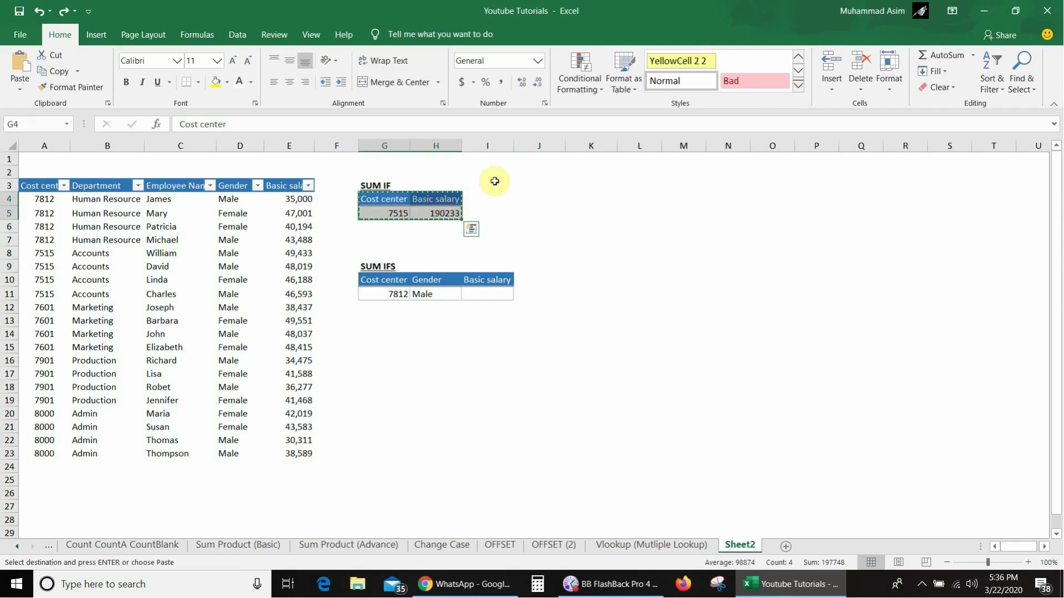
left_click(521, 162)
key("Return")
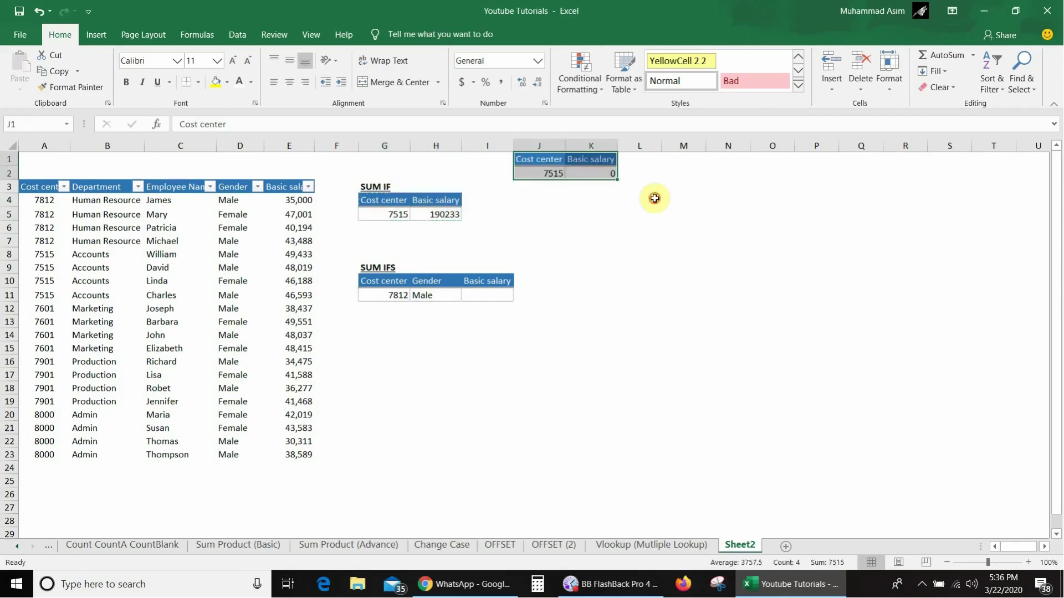
type("Gender")
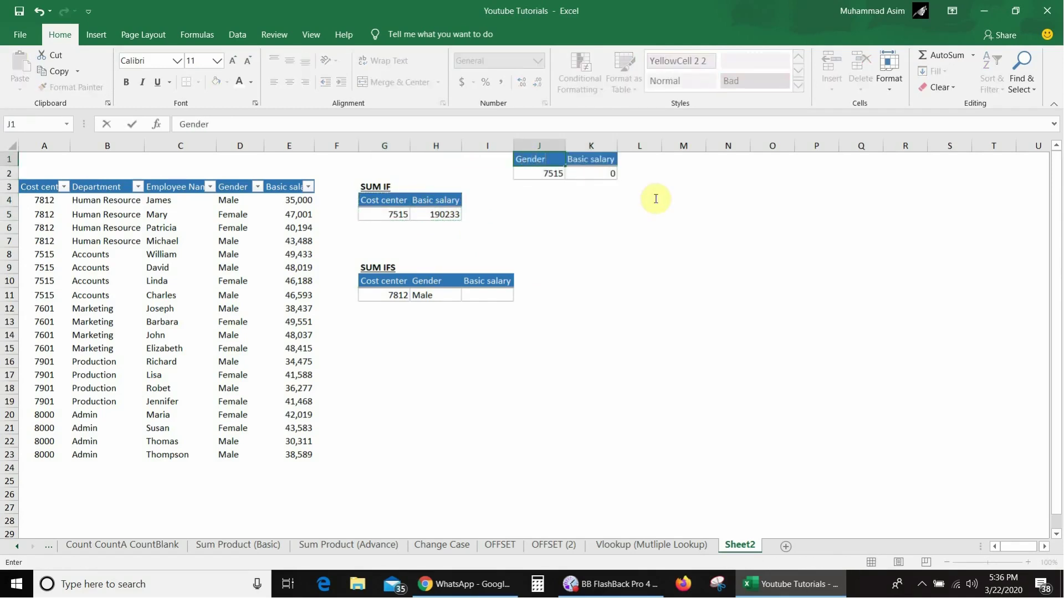
key("Return")
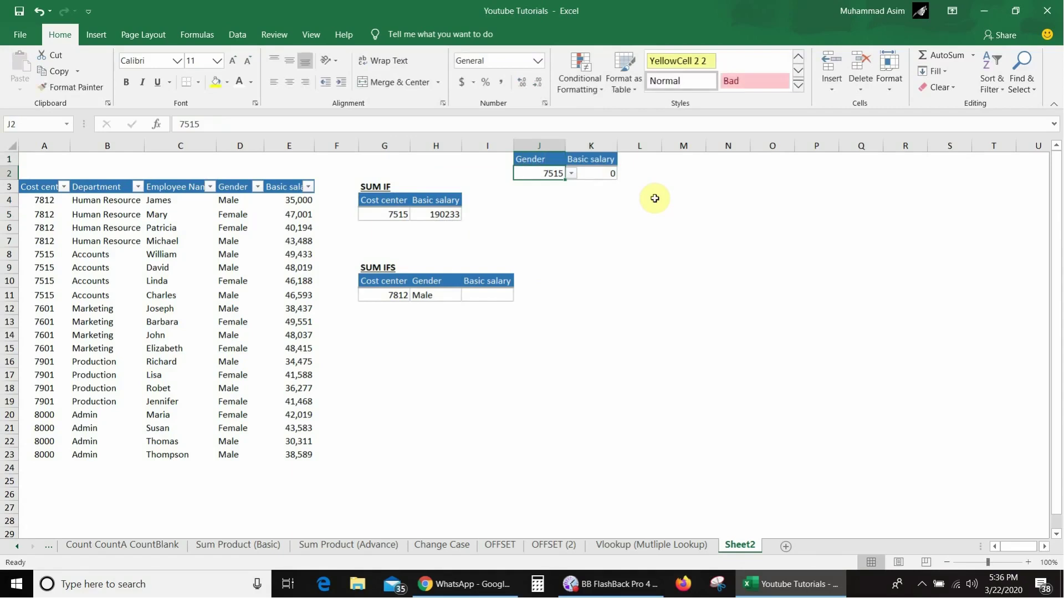
key("Delete")
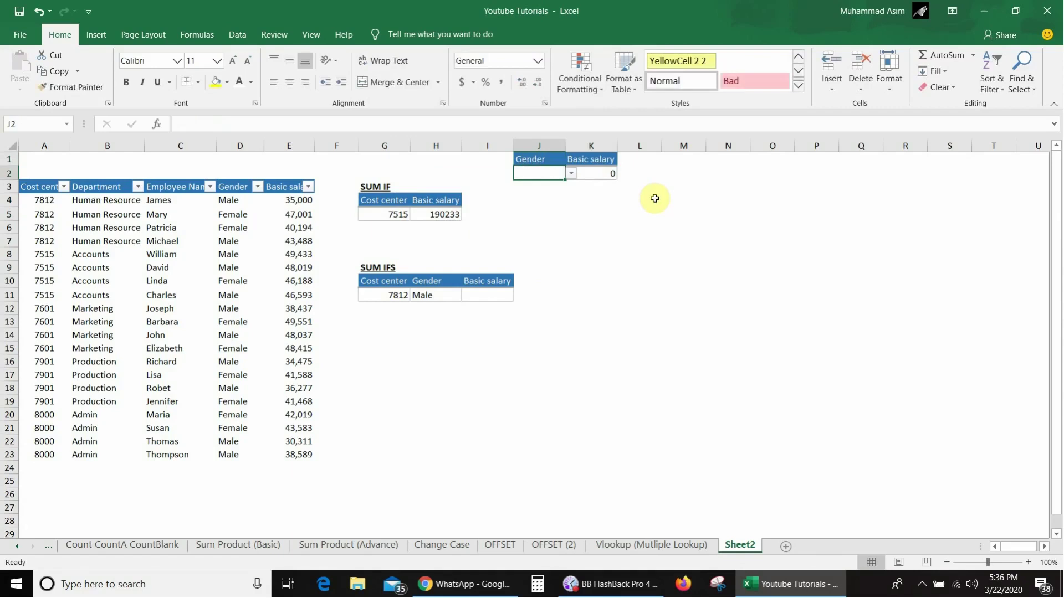
List Male and Female in cells M2:M3 as the gender options.
left_click(702, 175)
type("Male")
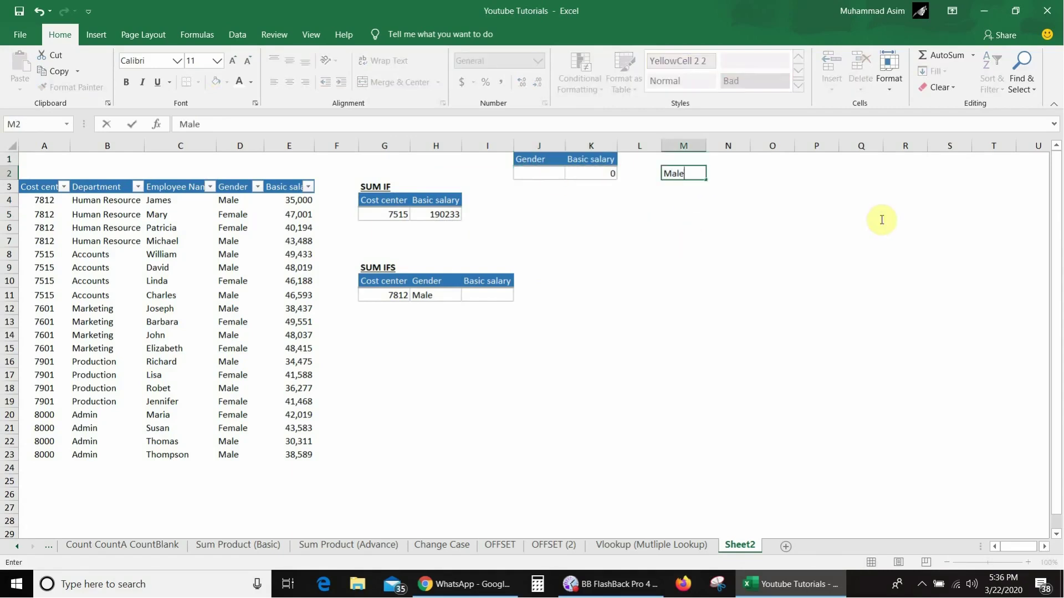
key("Return")
type("Female")
key("Return")
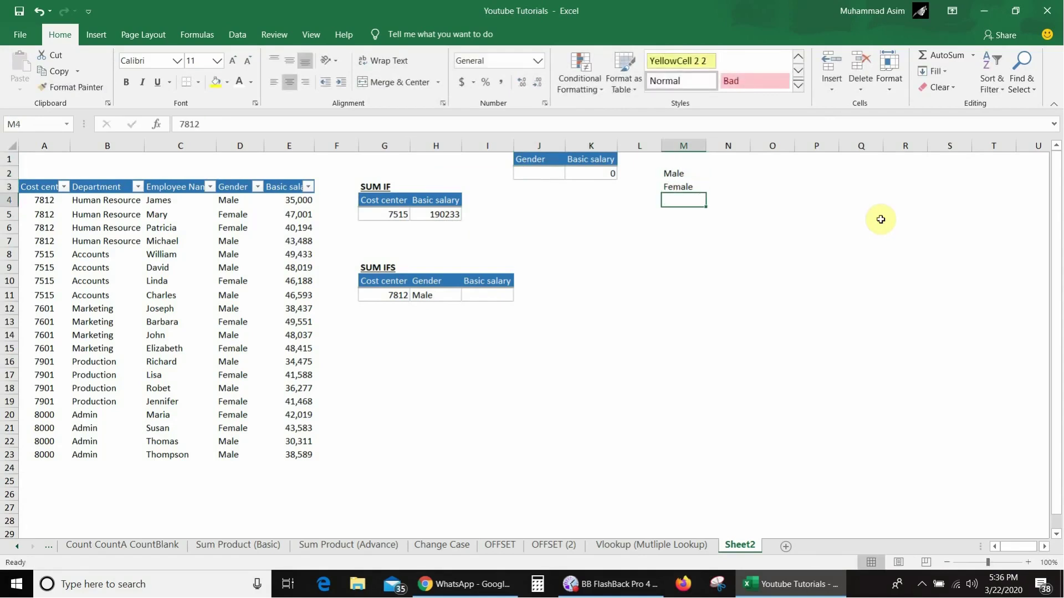
left_click(527, 174)
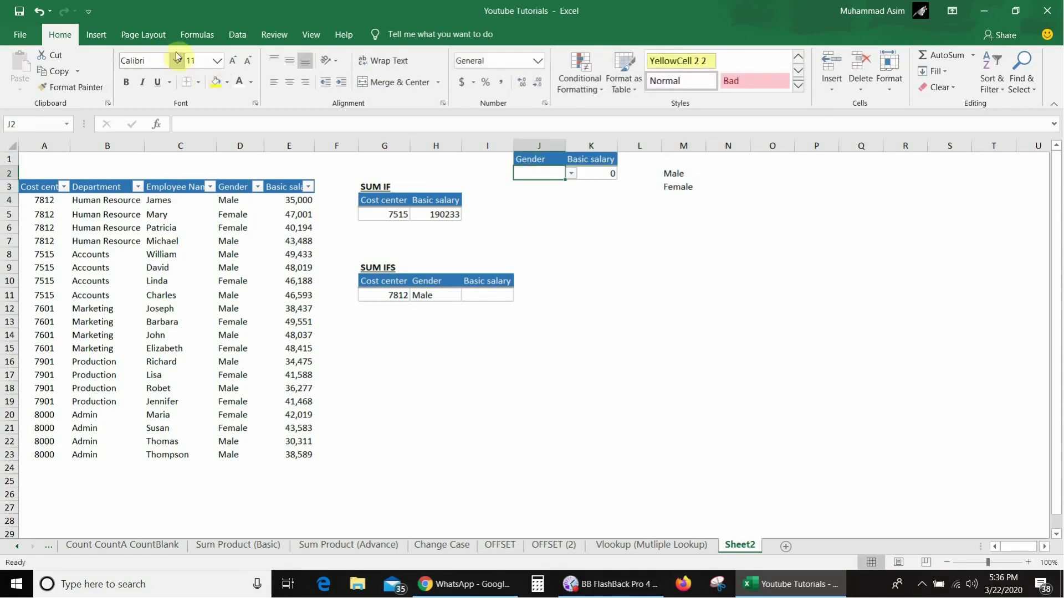
Give J2 a data validation list sourced from $M$2:$M$3 and choose Male.
left_click(237, 34)
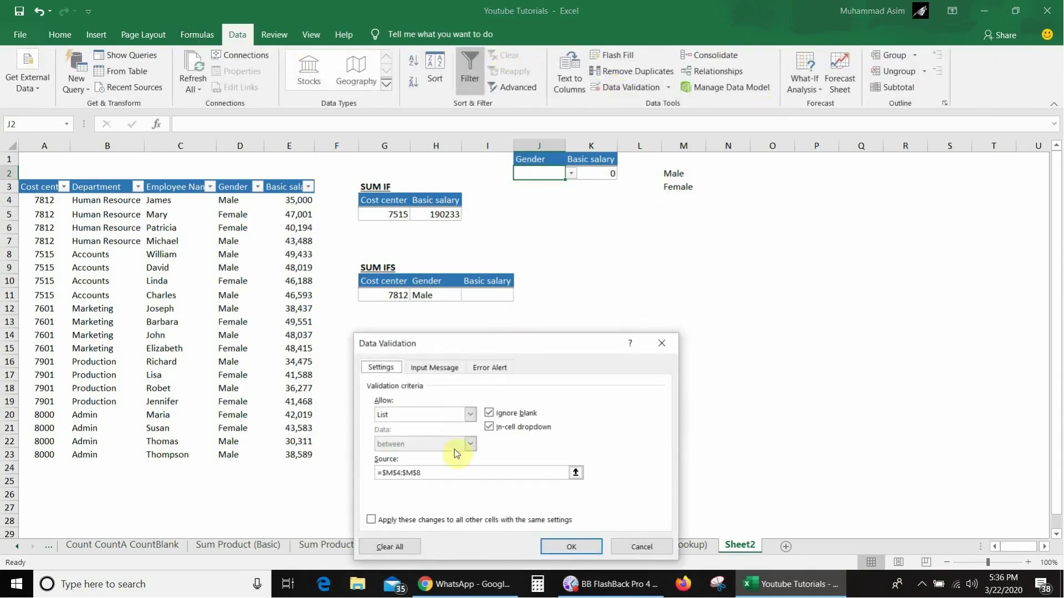
left_click(442, 472)
key("BackSpace")
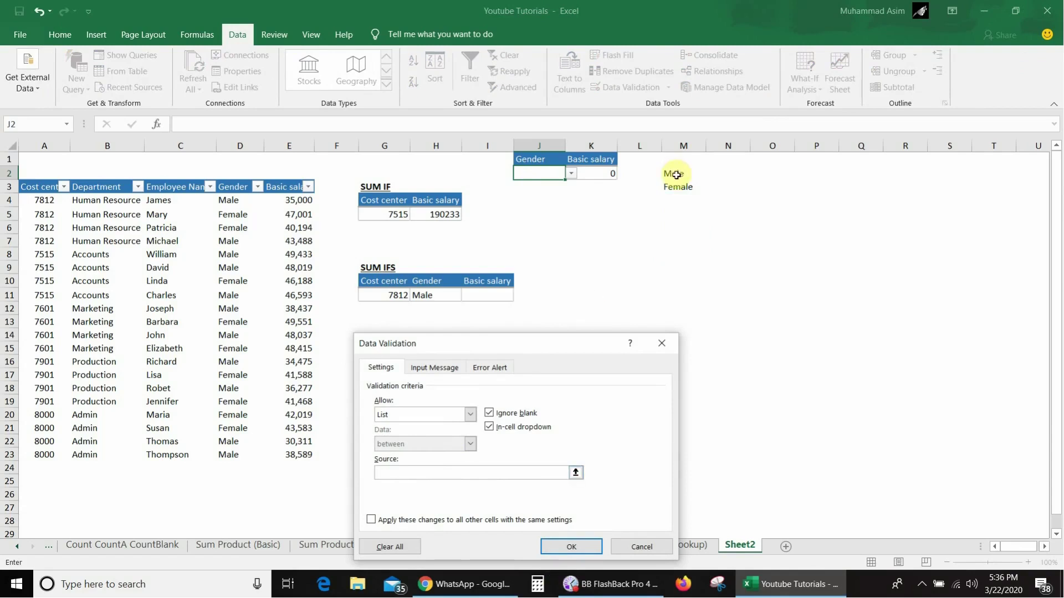
left_click_drag(676, 175, 678, 188)
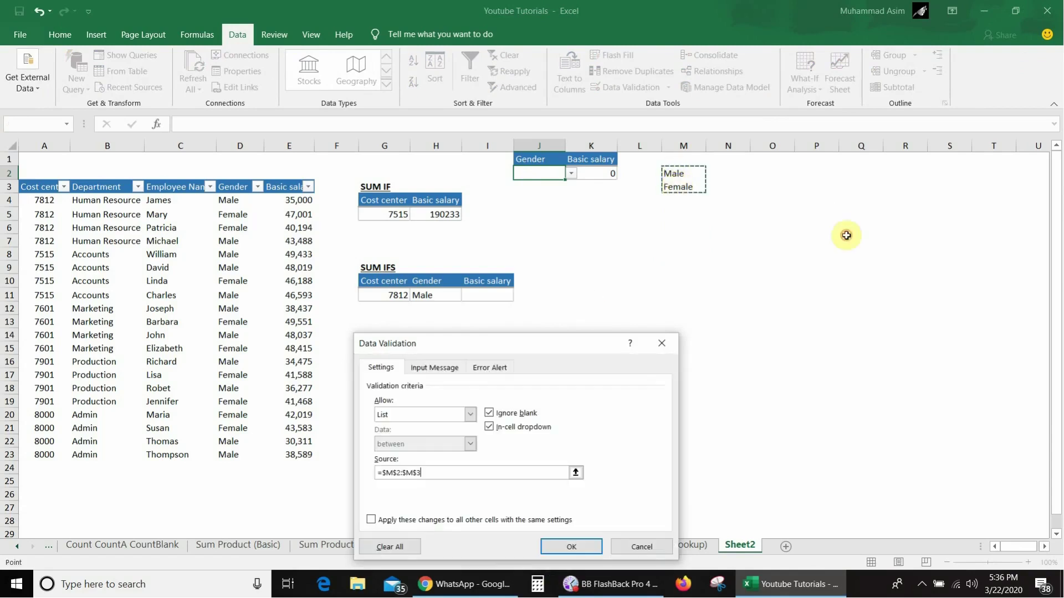
left_click(548, 546)
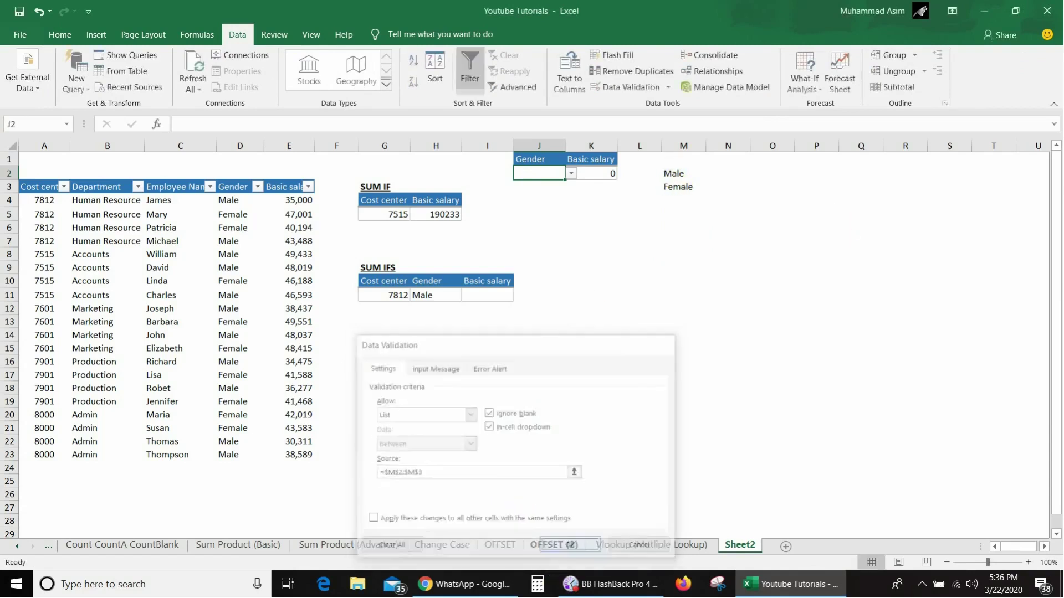
left_click(571, 173)
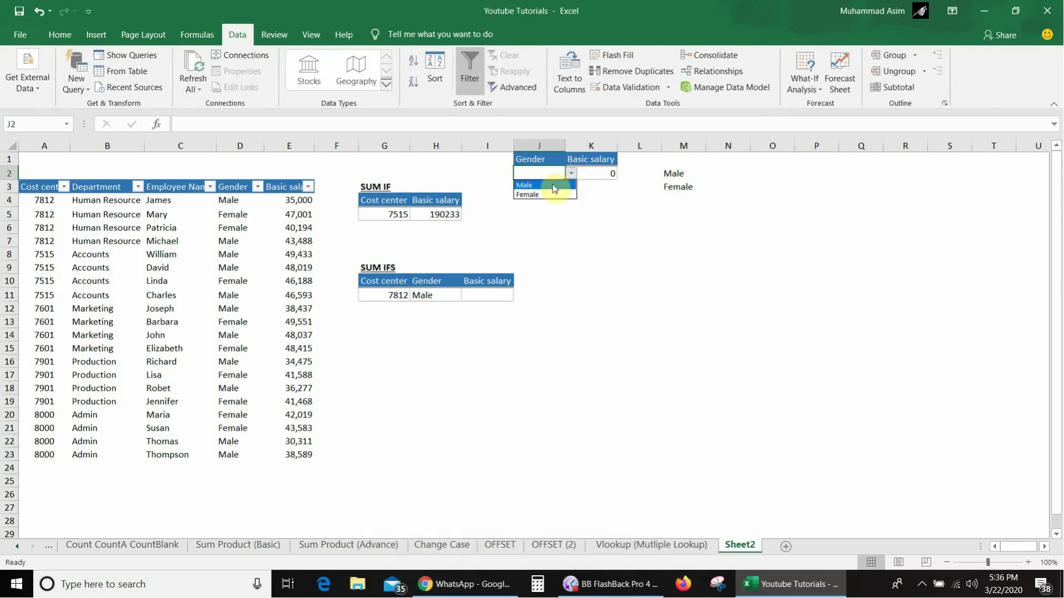
left_click(553, 185)
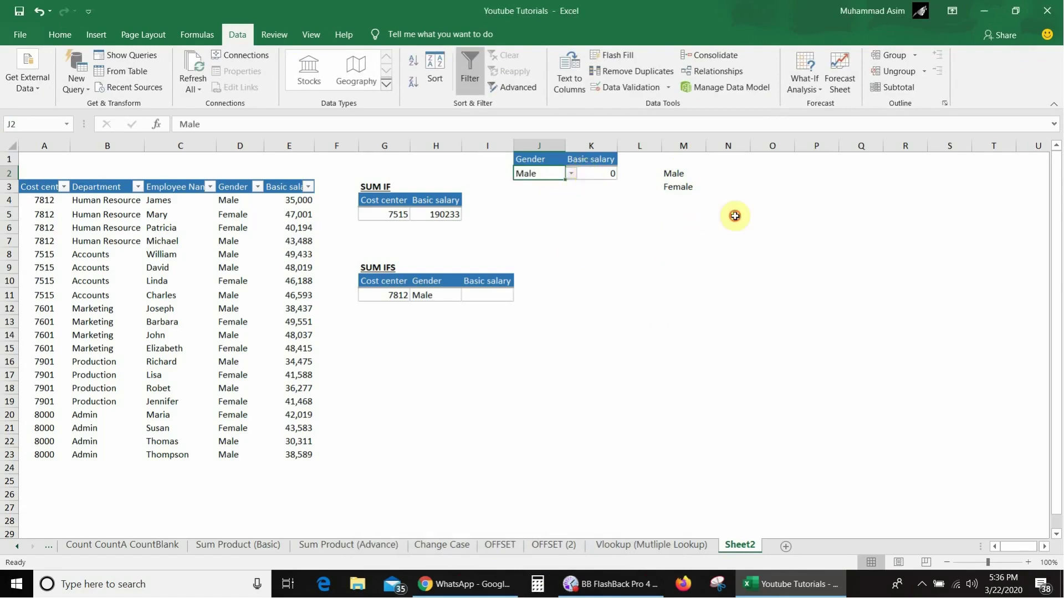
Enter =SUMIF(D4:D23,J2,E4:E23) in K2, giving 448659 for Male employees.
left_click(615, 174)
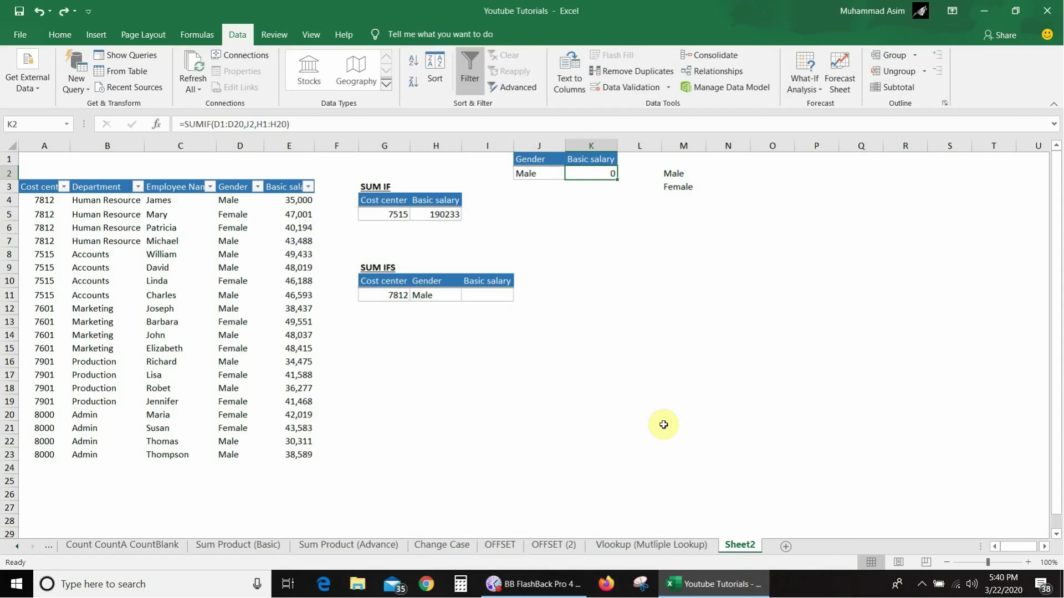
type("=sum")
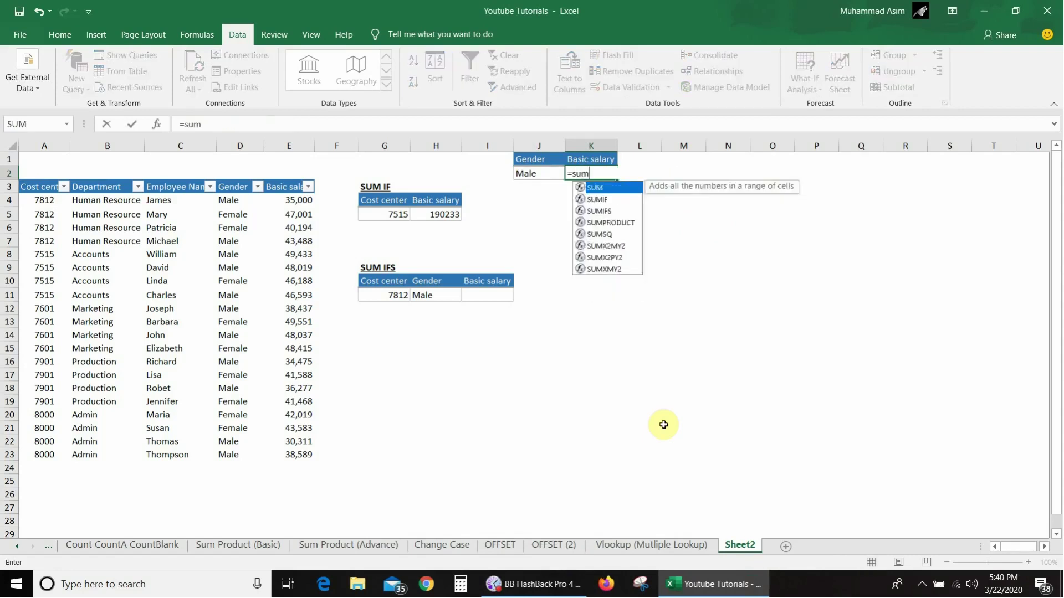
type("if(")
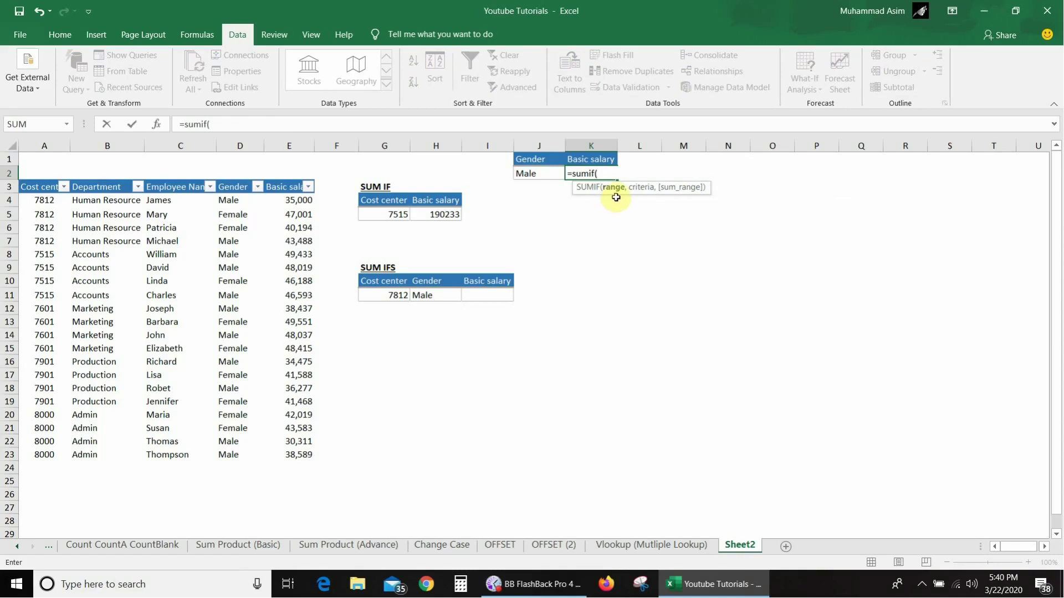
left_click_drag(225, 199, 231, 455)
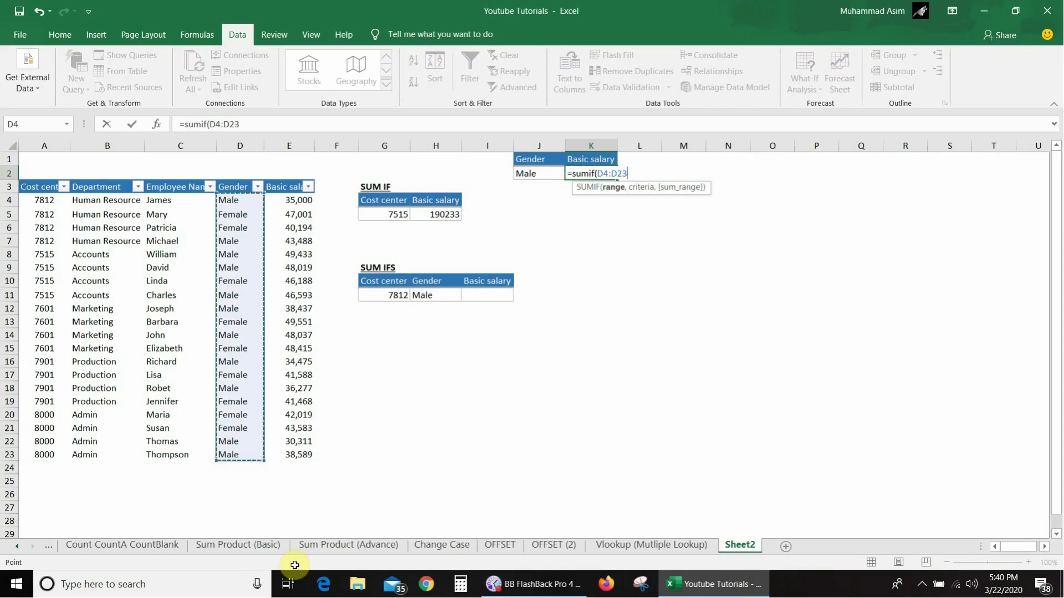
type(",")
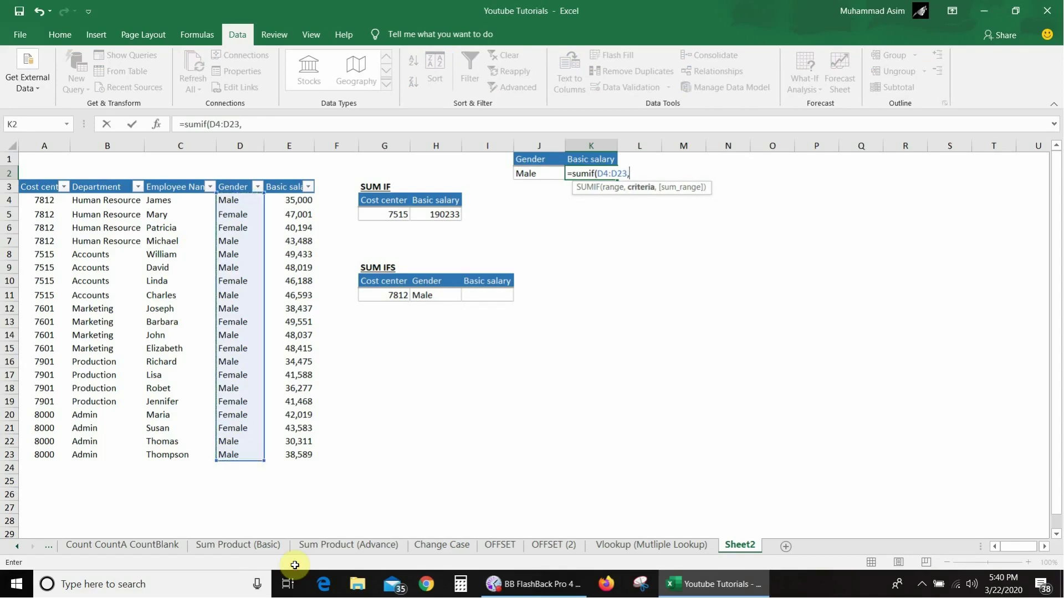
left_click(529, 174)
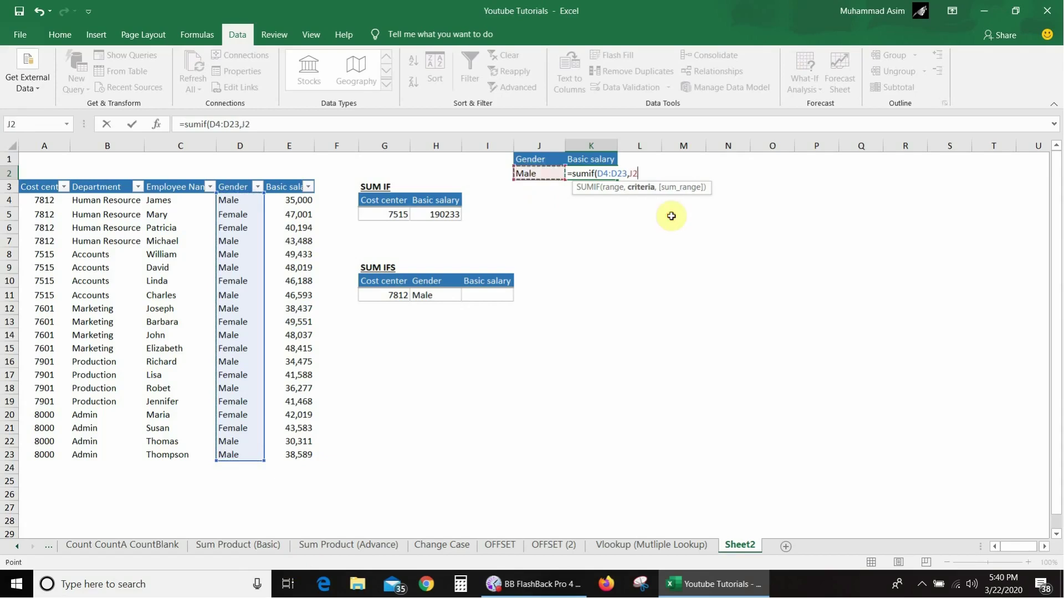
type(",")
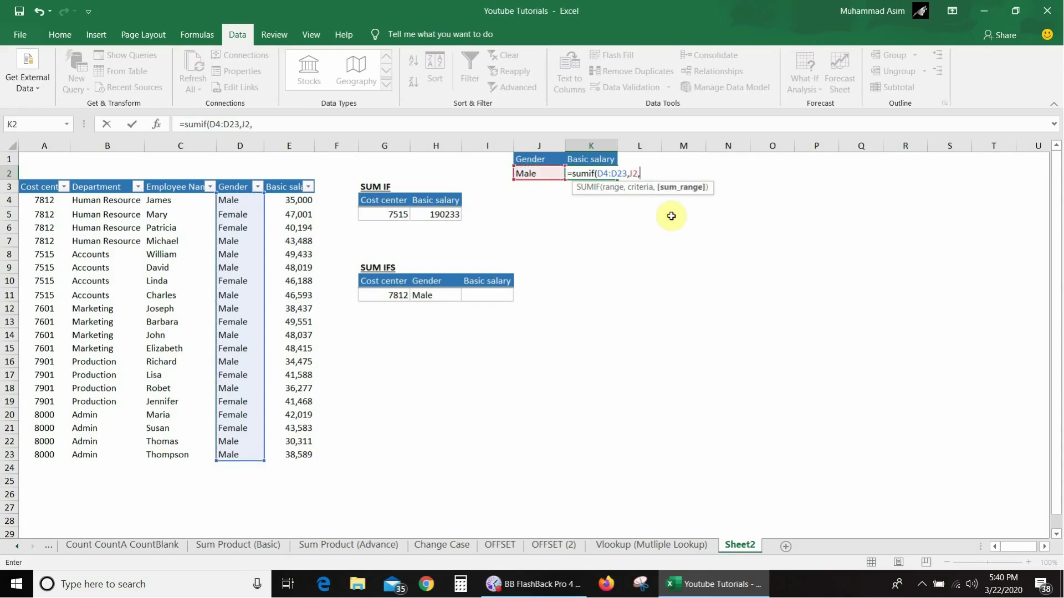
left_click(292, 202)
key("ctrl+shift+Down")
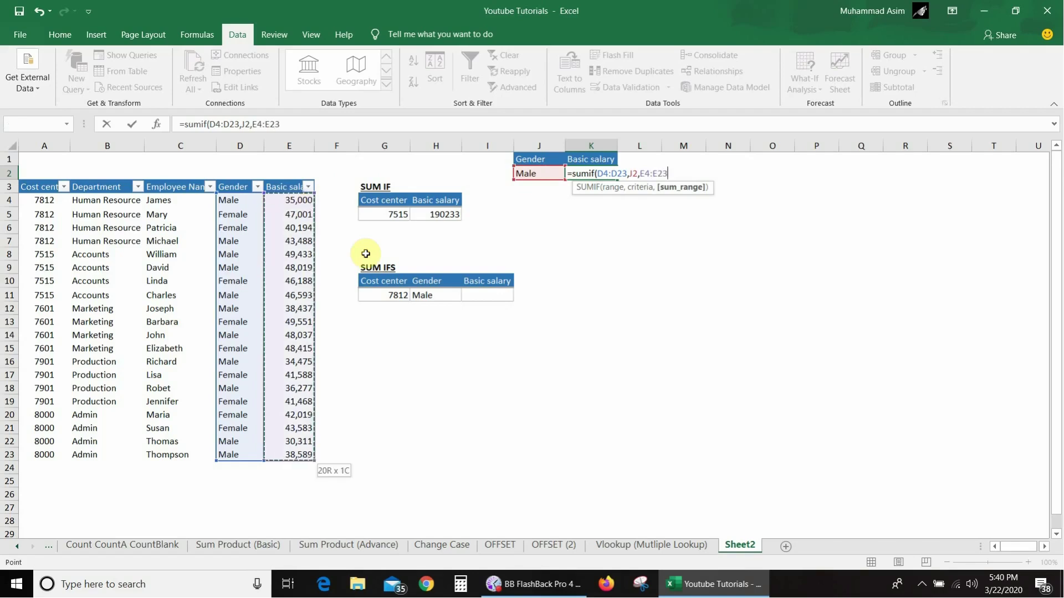
type(")")
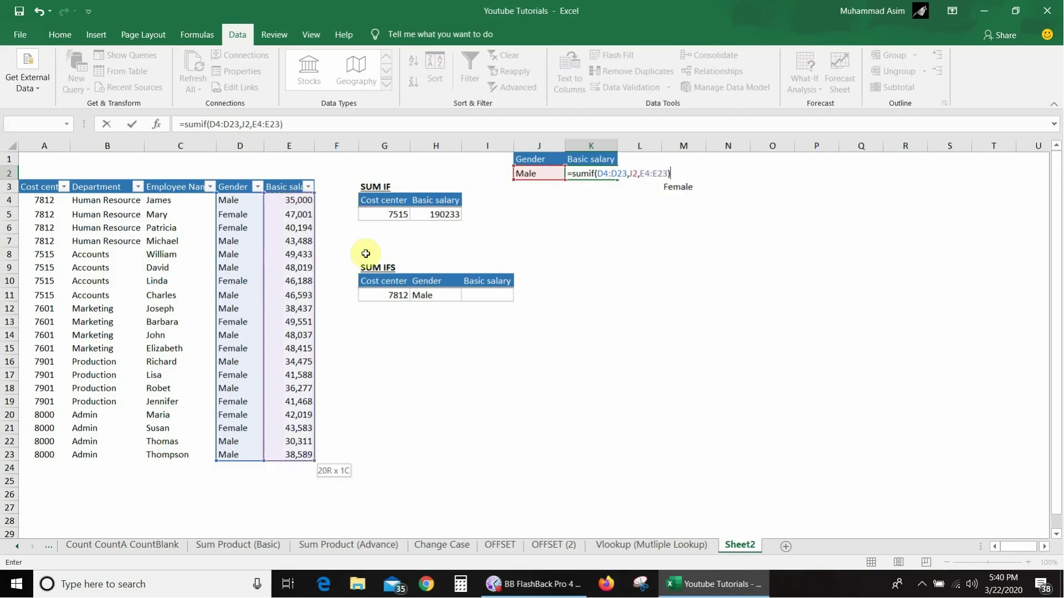
key("Return")
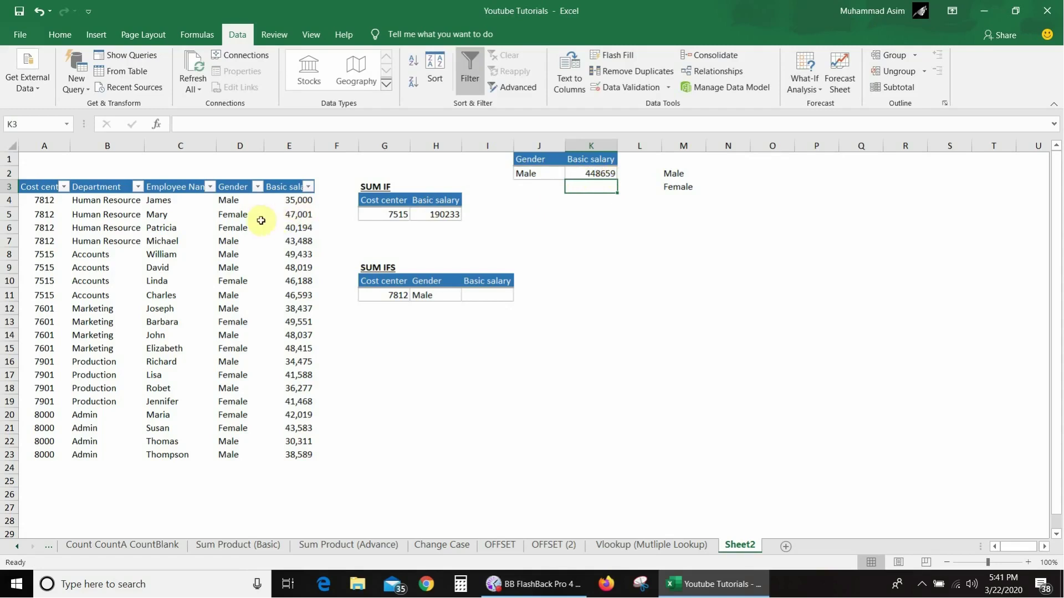
Filter the Gender column to Male only and select the visible salaries to confirm 448,659.
left_click(244, 215)
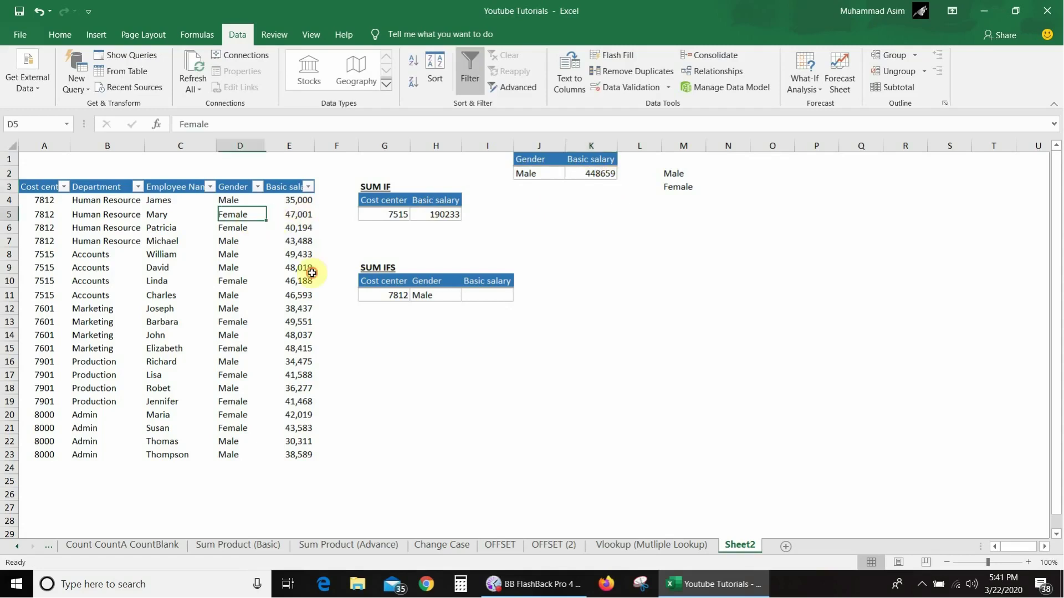
left_click(257, 186)
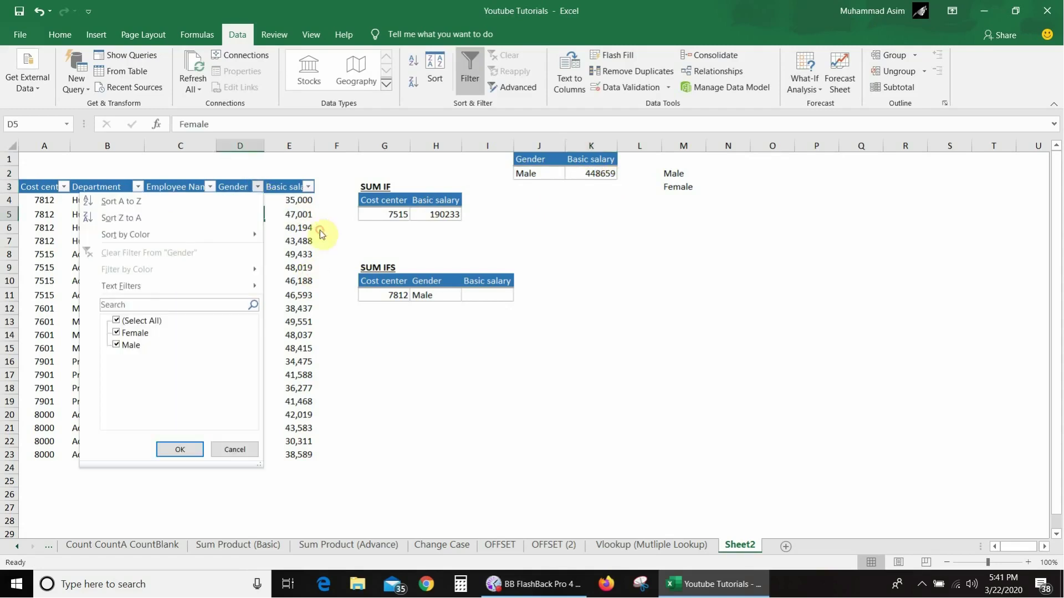
left_click(143, 323)
left_click(130, 346)
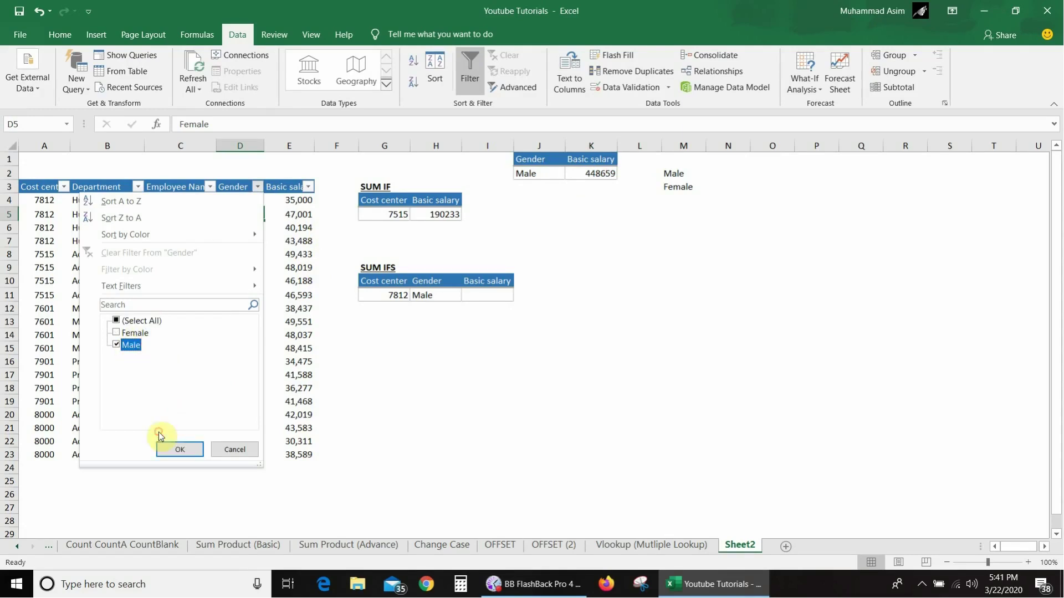
left_click(178, 449)
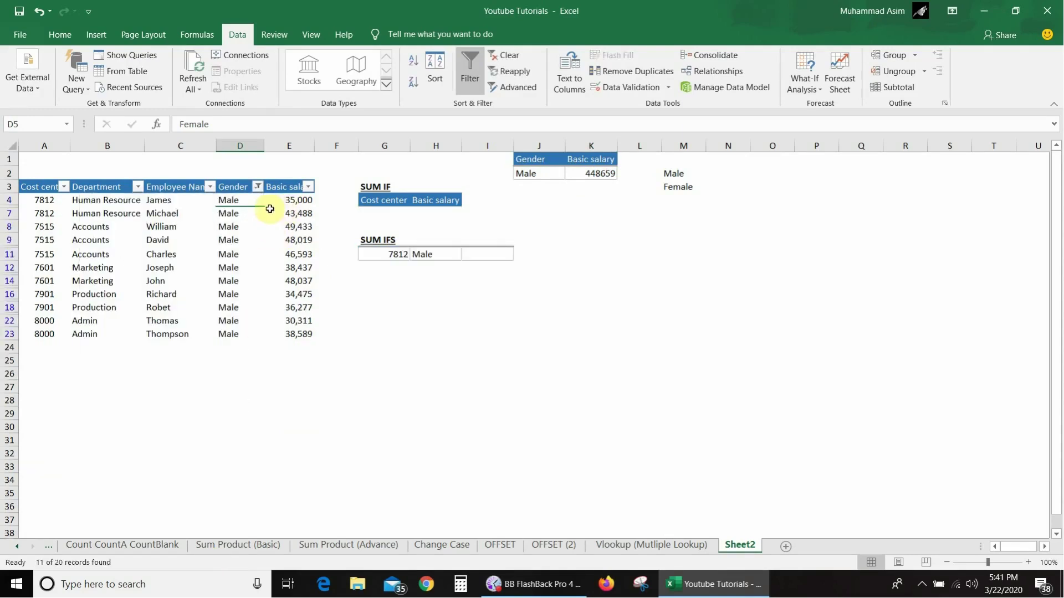
left_click_drag(291, 203, 303, 333)
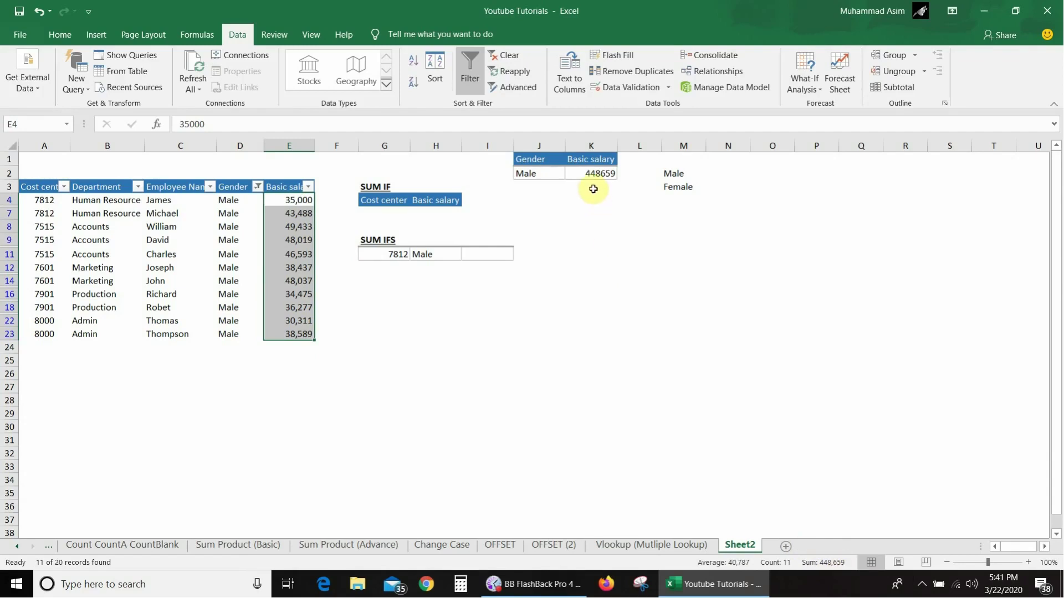
Switch J2's gender criterion to Female so K2 shows 400007.
left_click(554, 173)
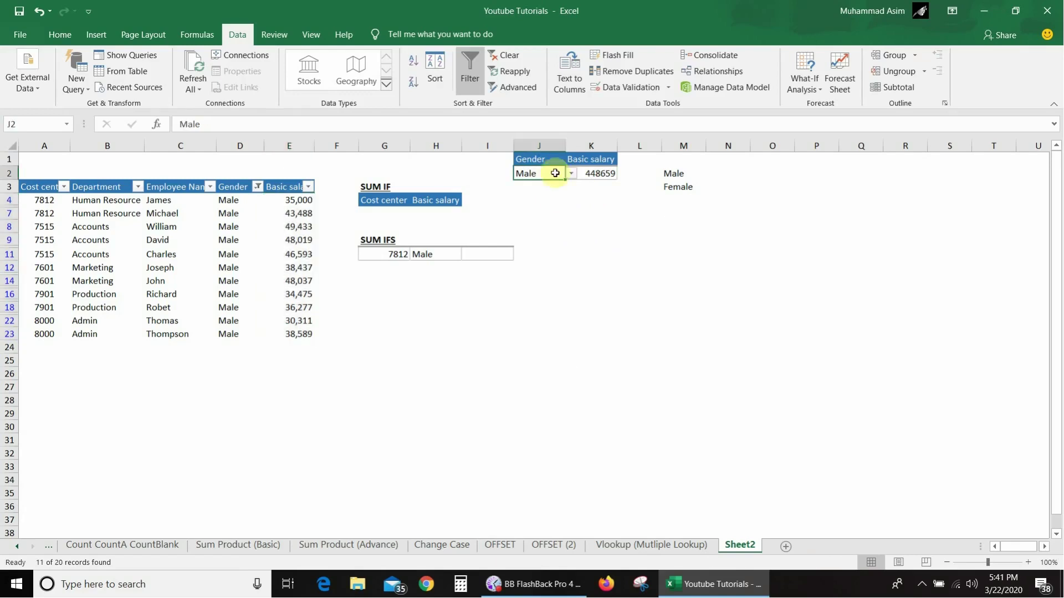
left_click(571, 173)
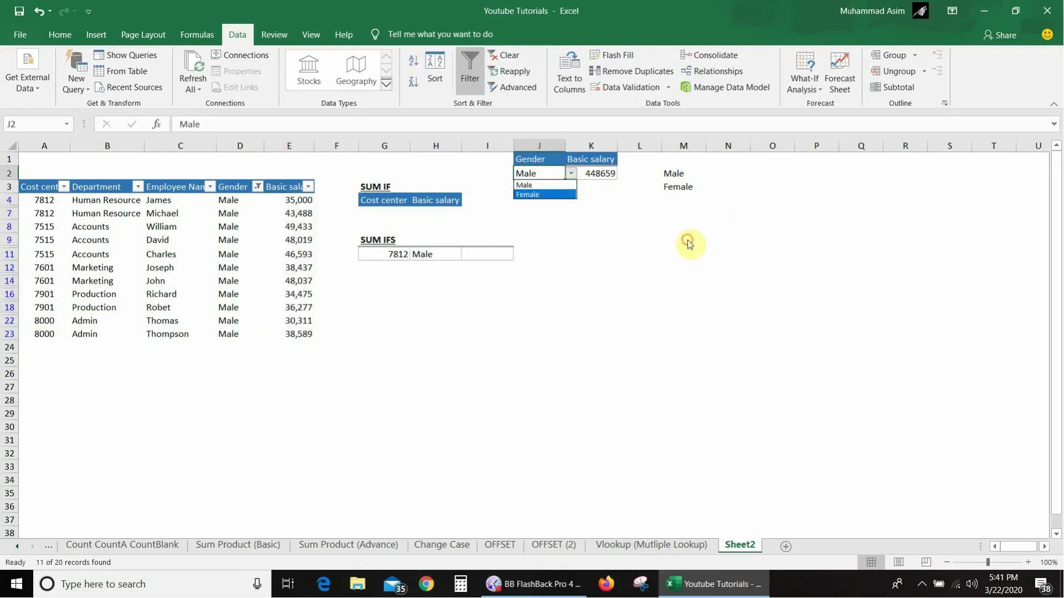
left_click(551, 194)
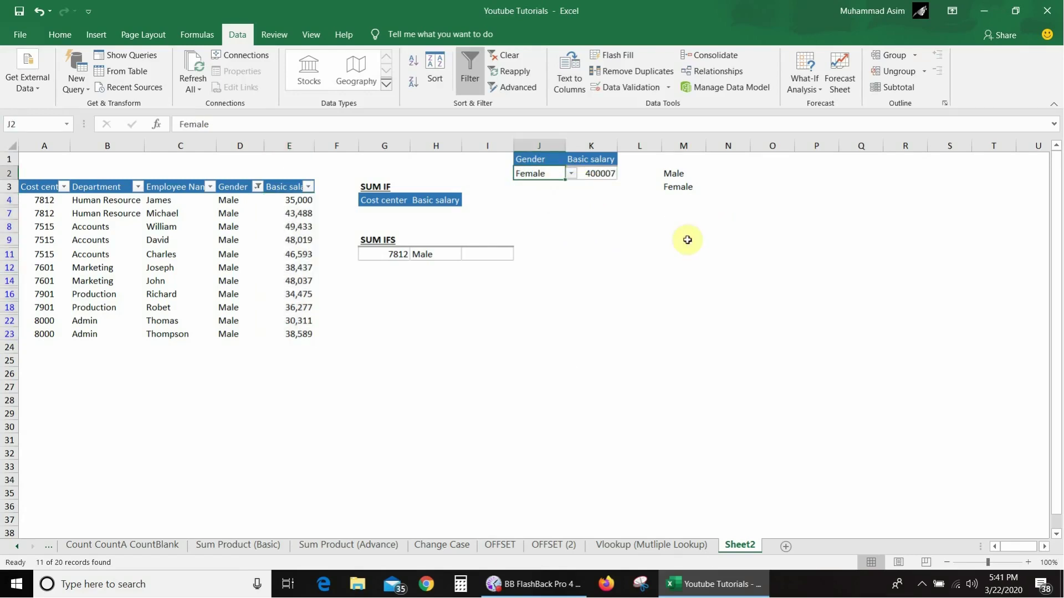
Filter the table to Female rows and select their salaries to confirm 400,007.
left_click(242, 187)
key("alt+Down")
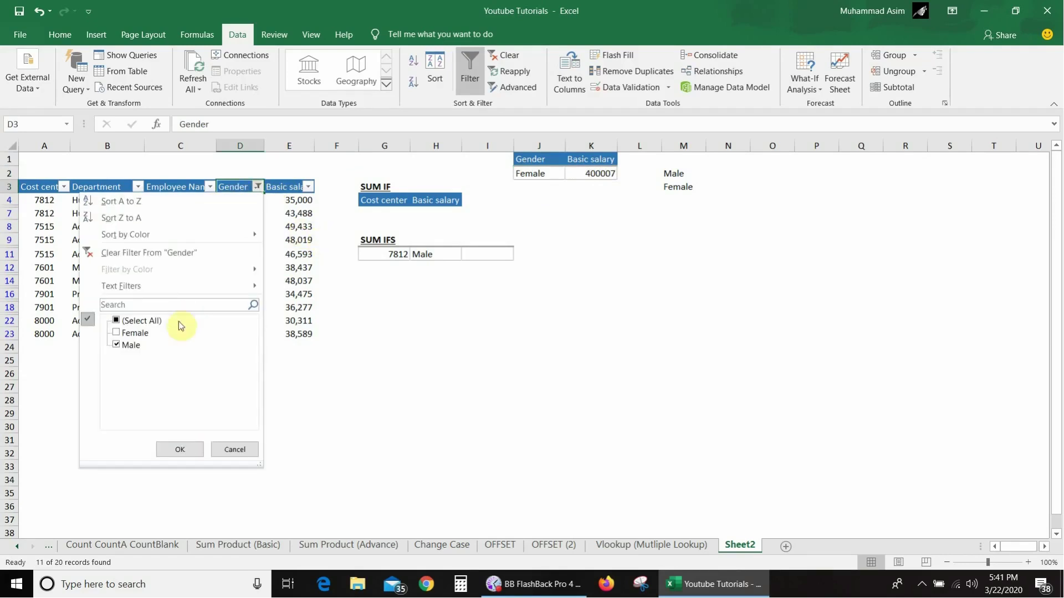
left_click(131, 345)
left_click(133, 332)
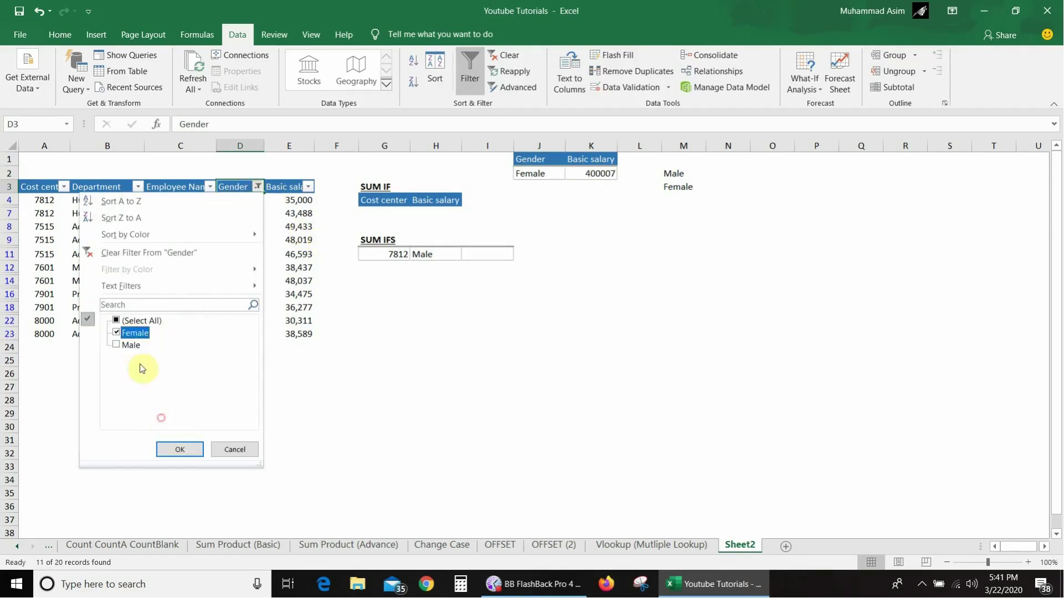
left_click(170, 449)
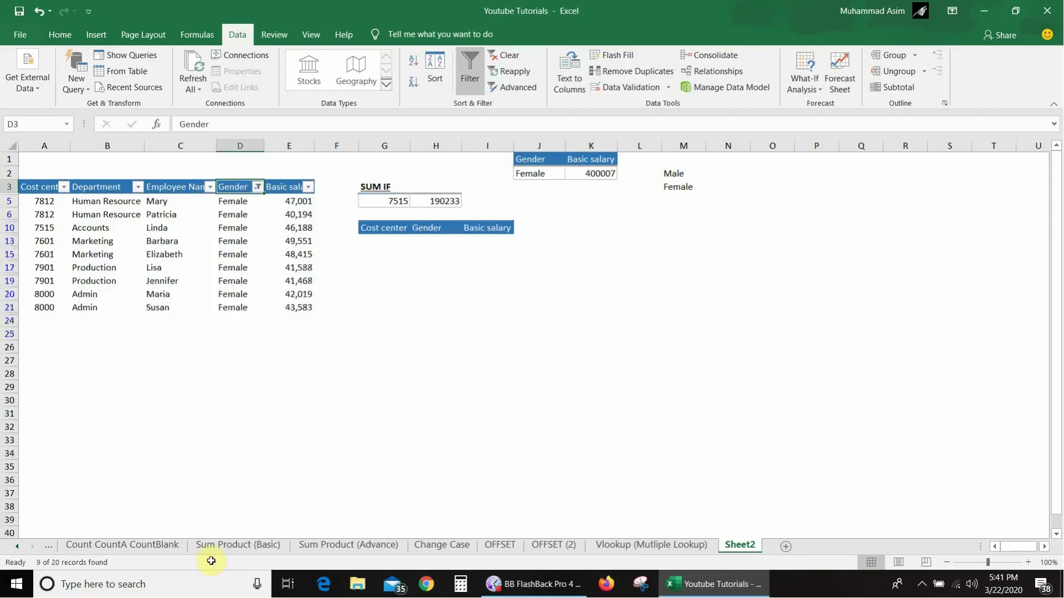
left_click_drag(284, 200, 289, 312)
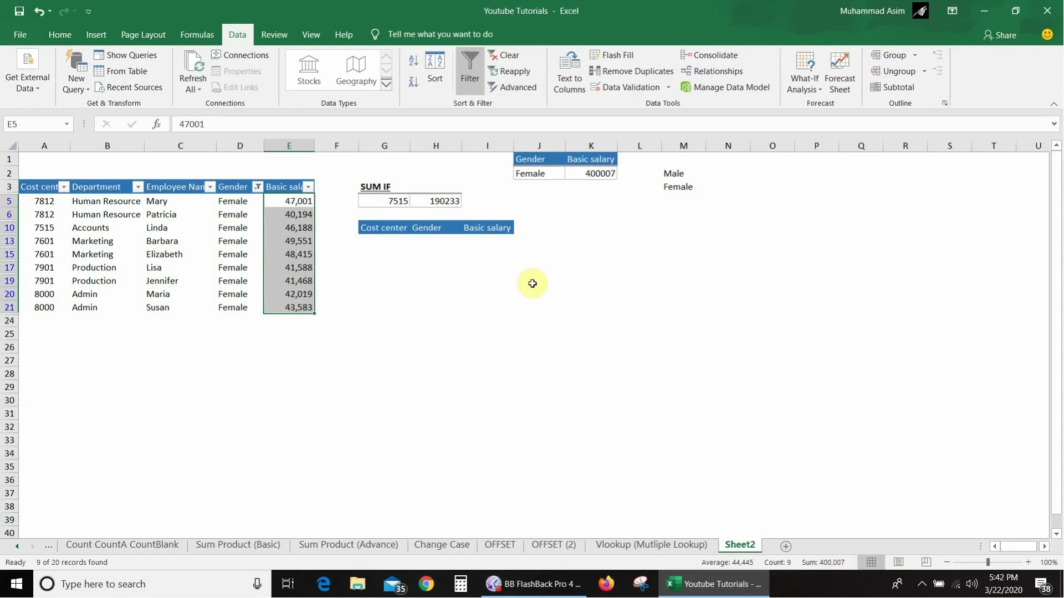
Reset the Gender filter to (Select All) so all 20 employees show.
left_click(258, 187)
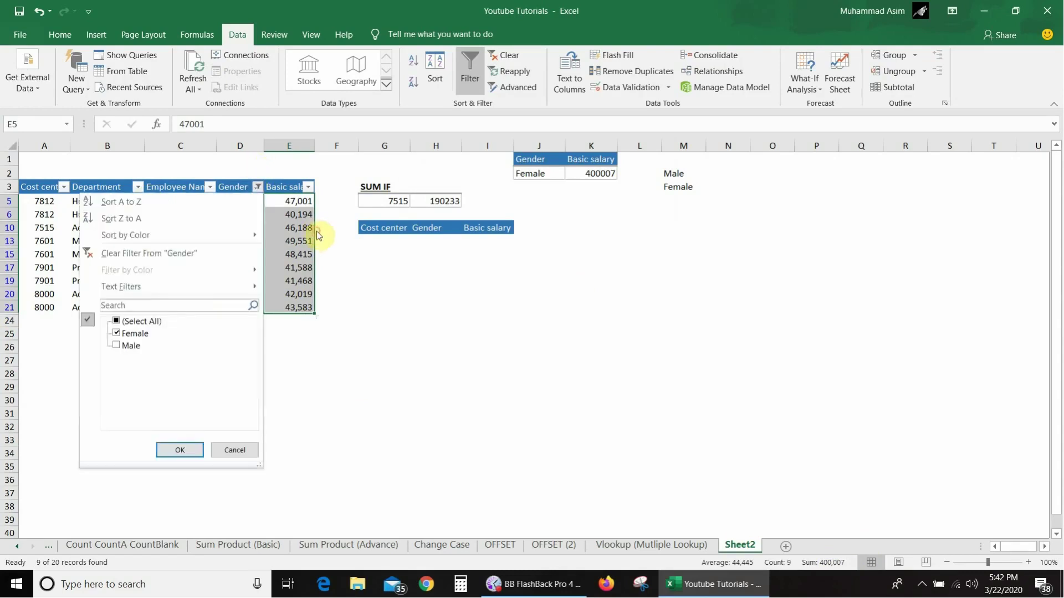
left_click(145, 321)
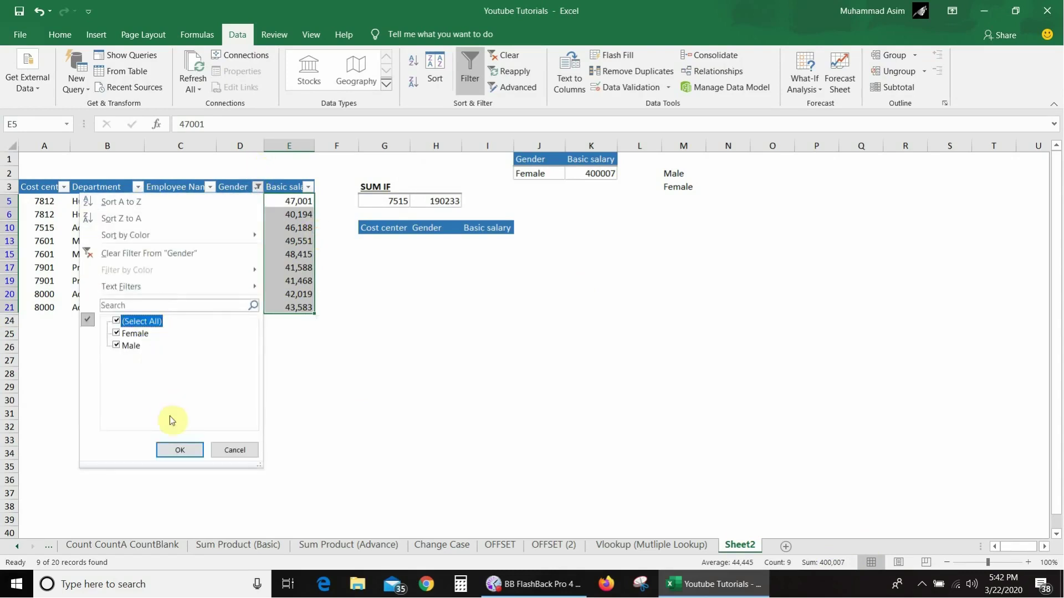
left_click(179, 451)
Delete the Male and Female helper list from M2:M3.
left_click(689, 213)
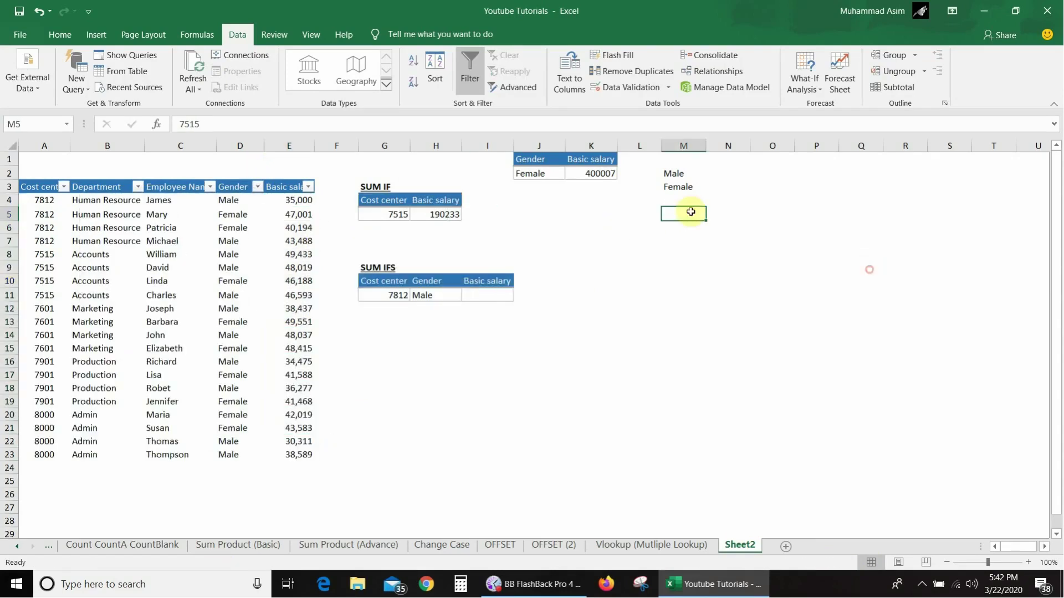
left_click_drag(677, 174, 678, 188)
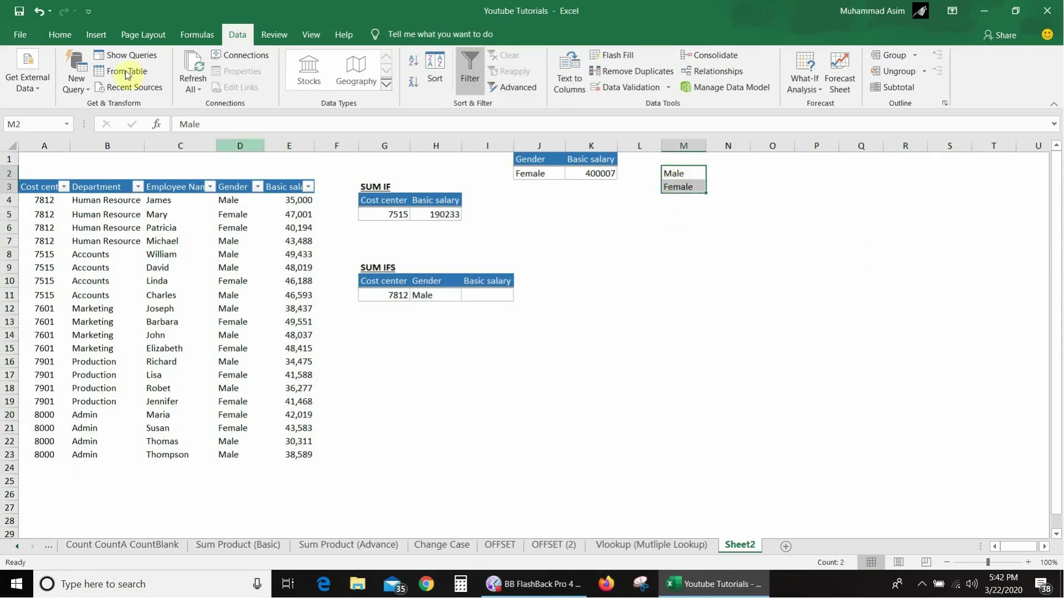
left_click(59, 35)
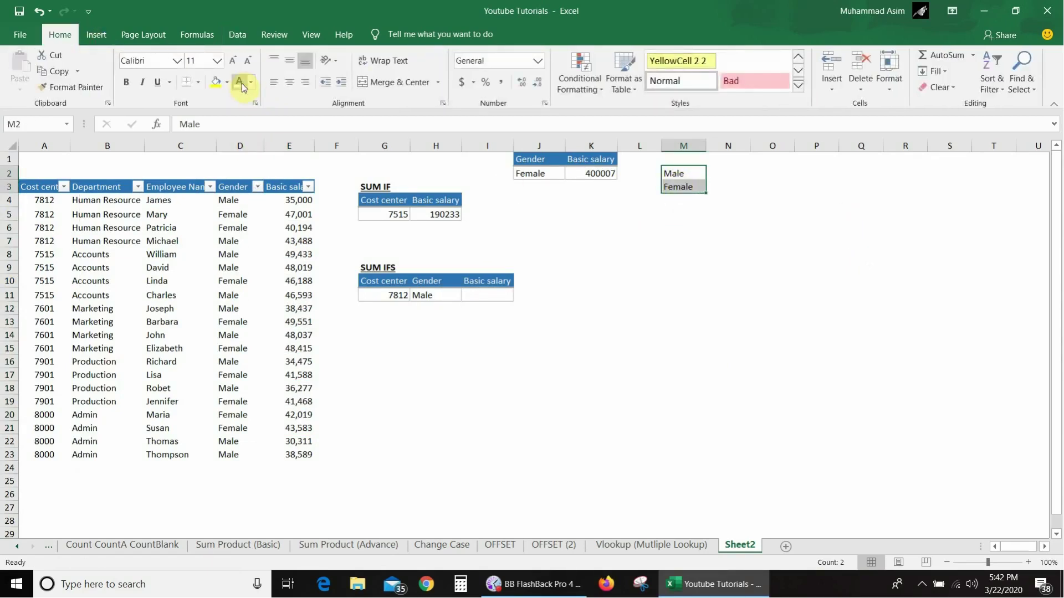
key("Delete")
left_click(539, 267)
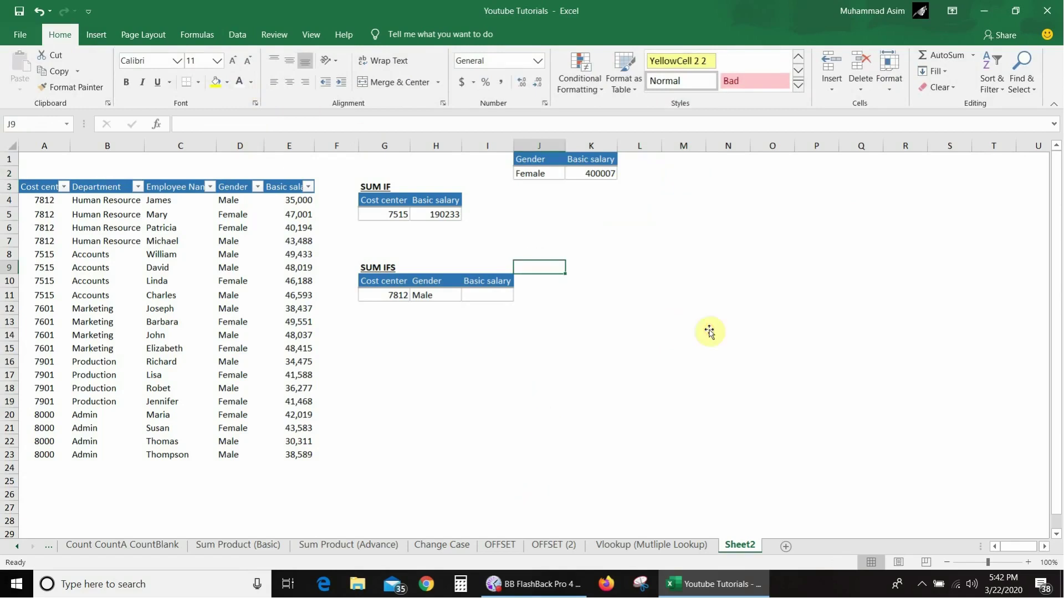
left_click(576, 173)
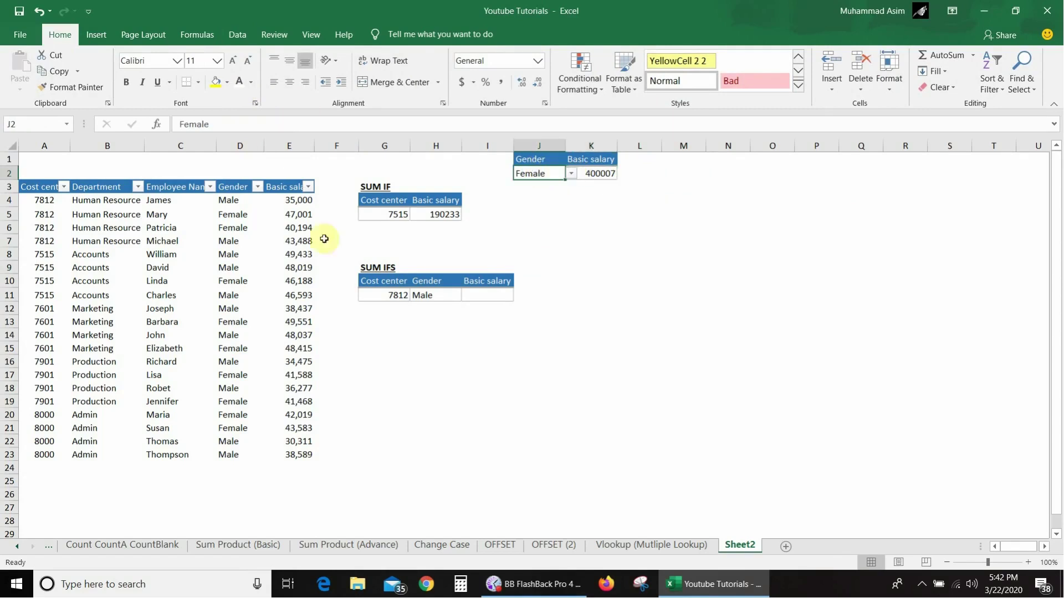
left_click_drag(232, 200, 230, 429)
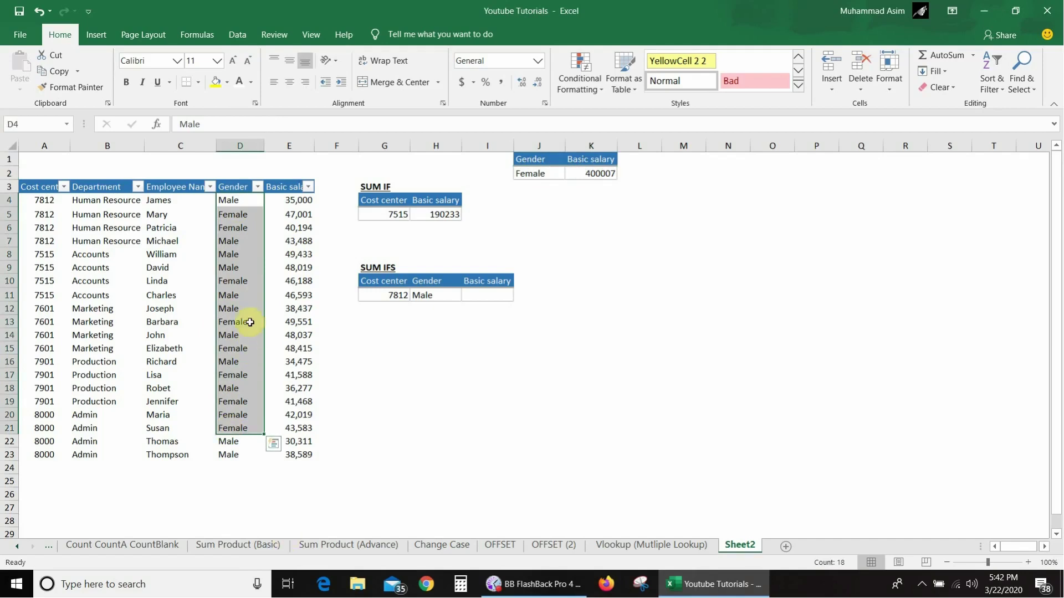
left_click(286, 285)
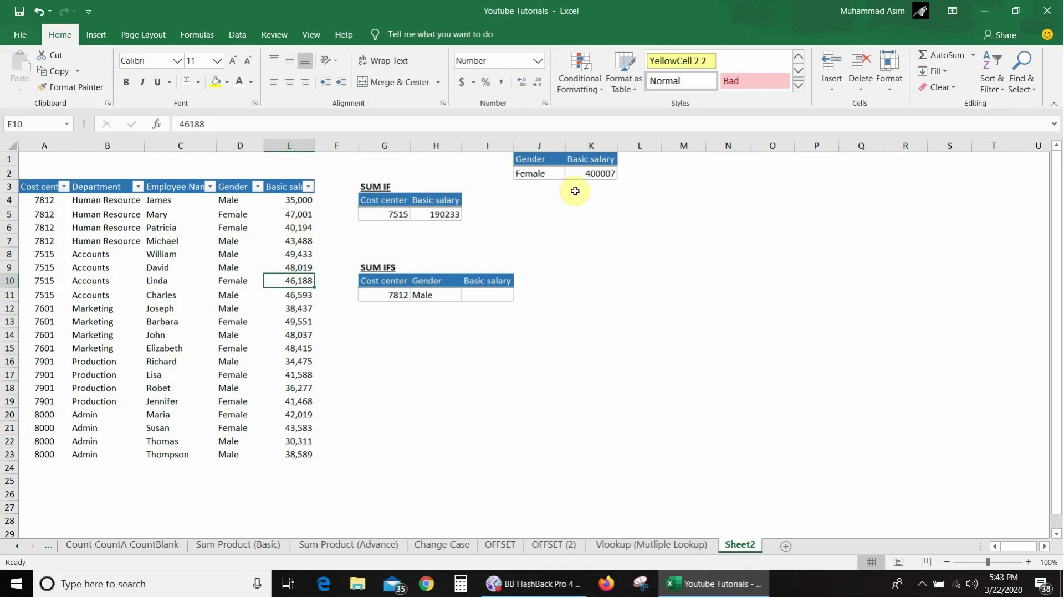
left_click(587, 170)
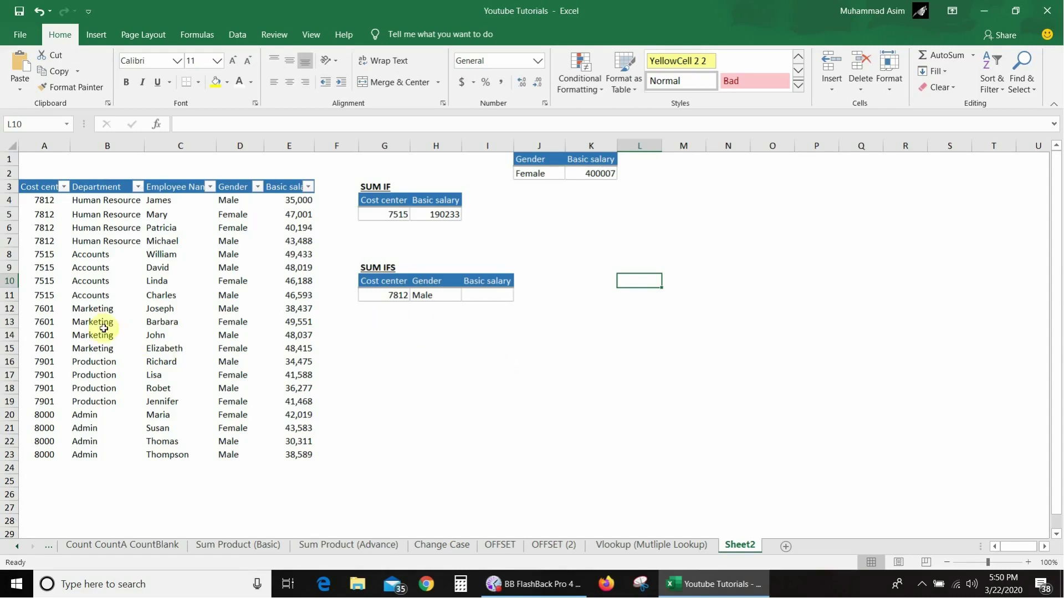
left_click(41, 295)
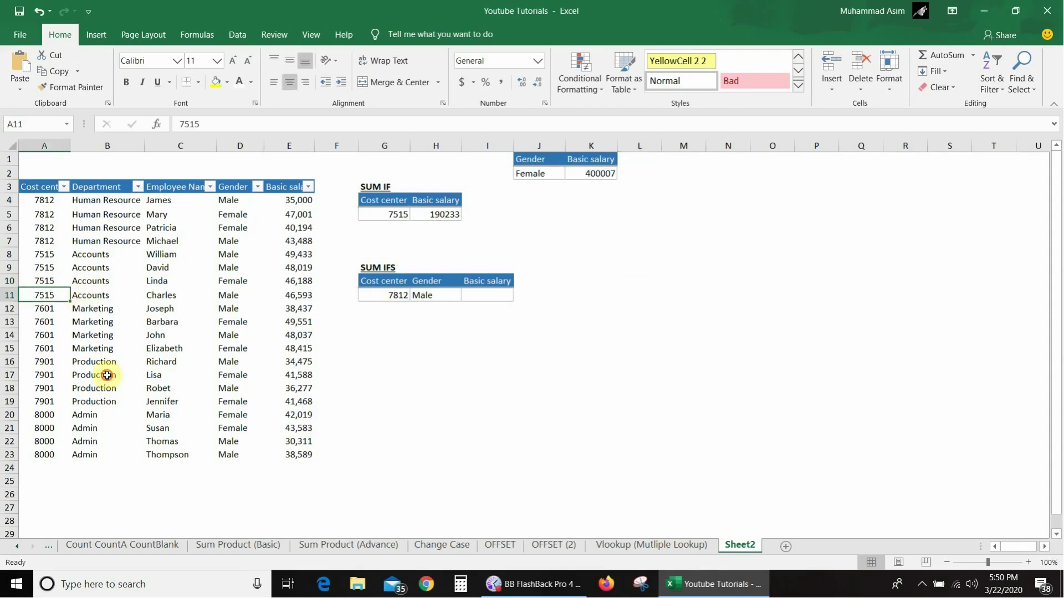
left_click(99, 300)
left_click(166, 299)
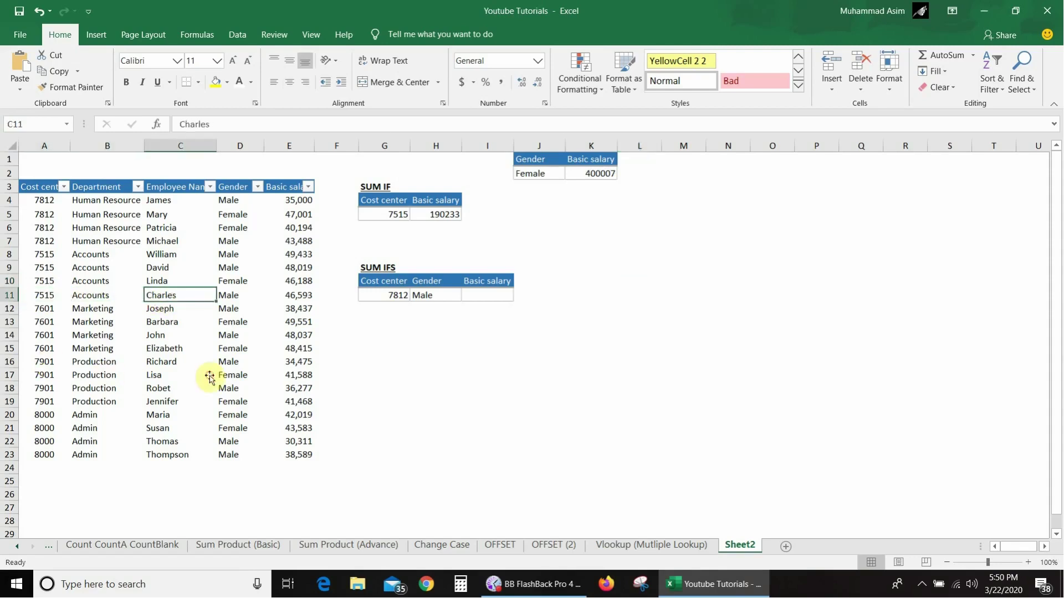
left_click(252, 299)
left_click(285, 305)
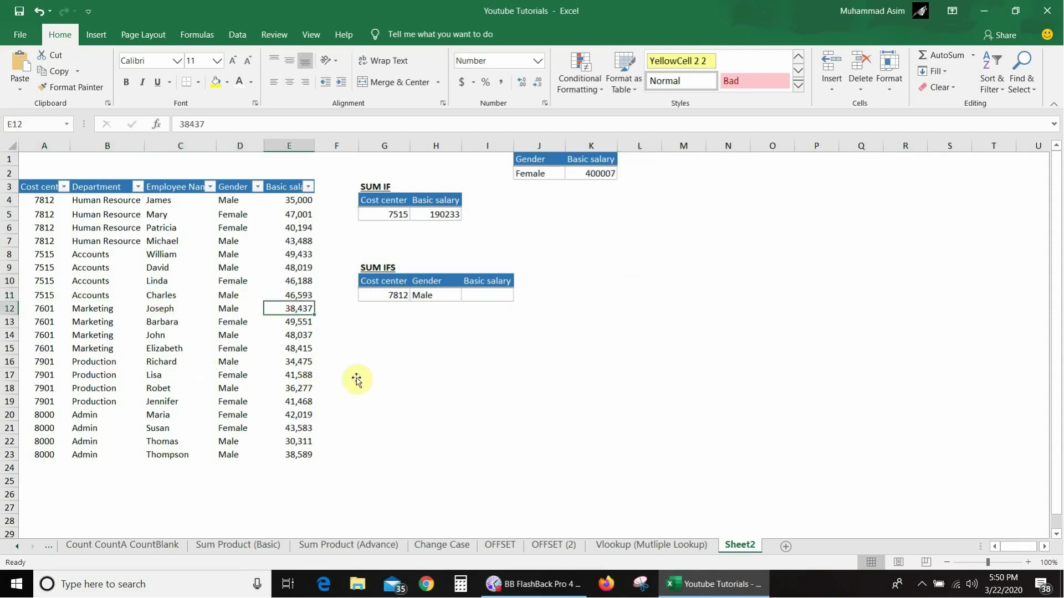
left_click(387, 295)
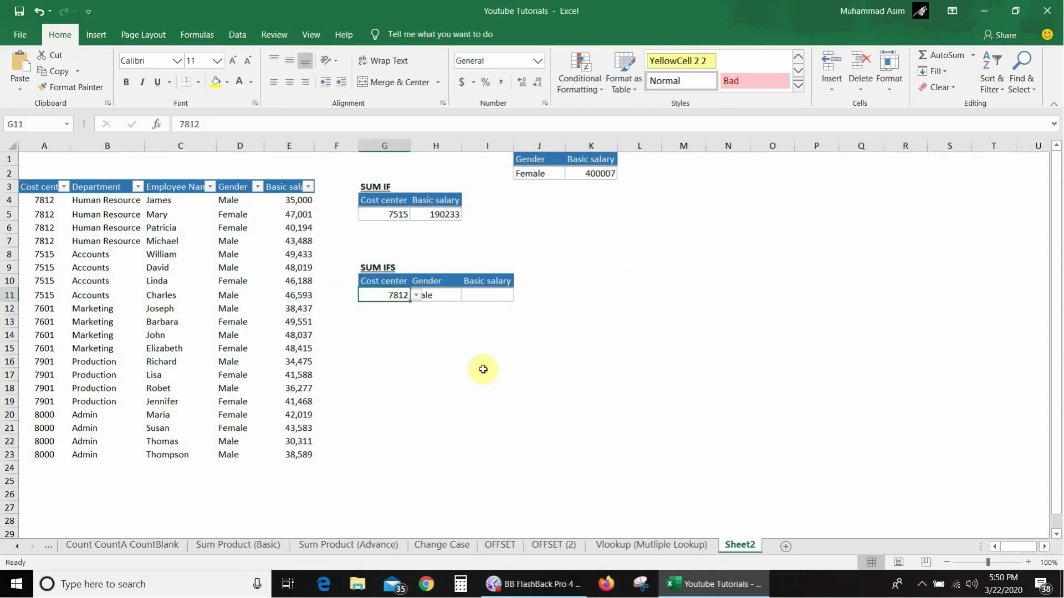
left_click(435, 295)
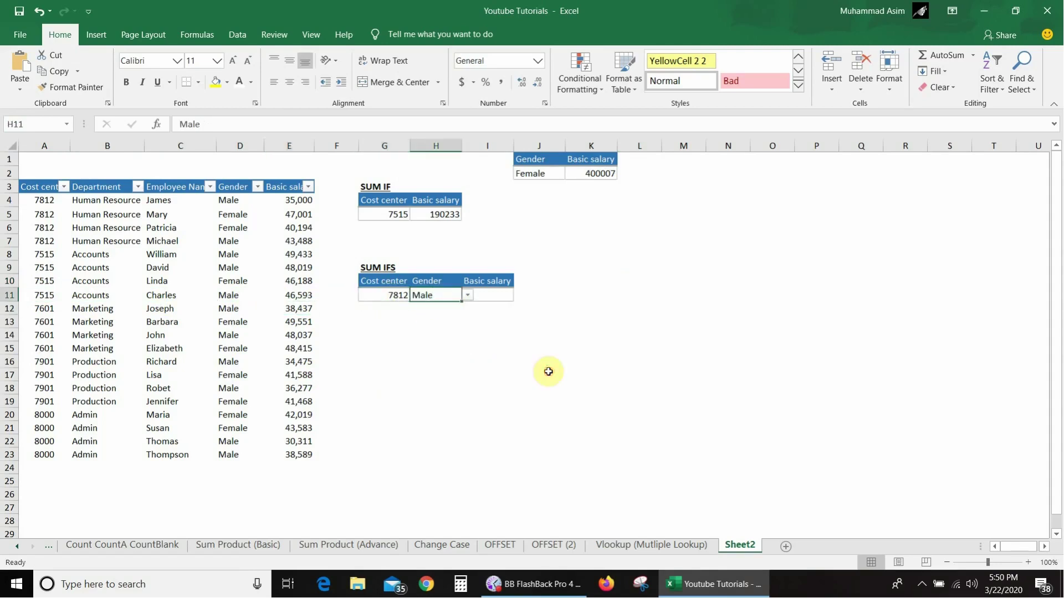
left_click(481, 298)
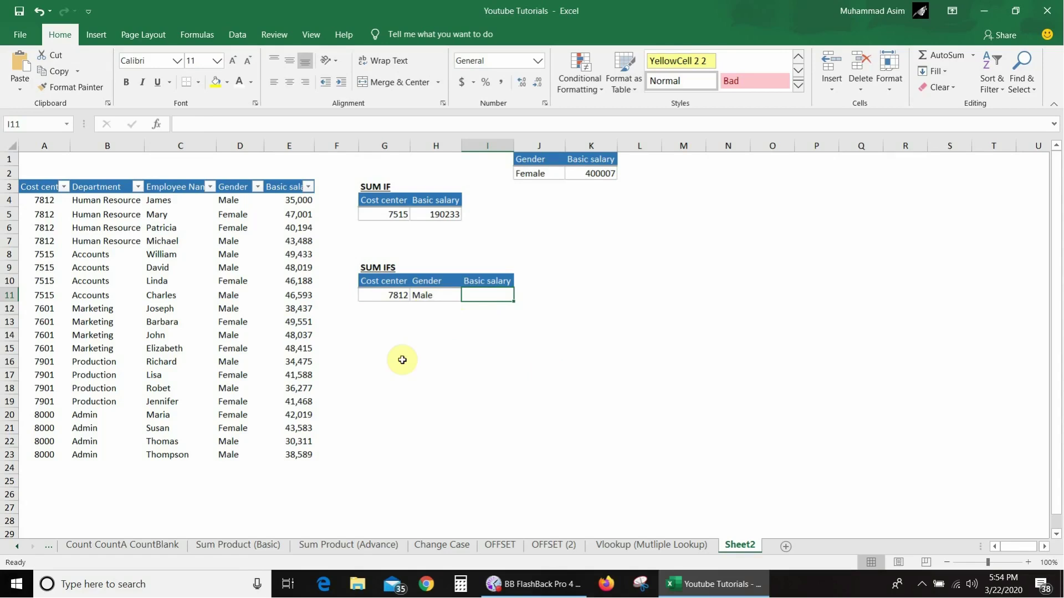
Start a SUMIFS in I11 summing E4:E23 where A4:A23 matches cost centre G11.
type("=")
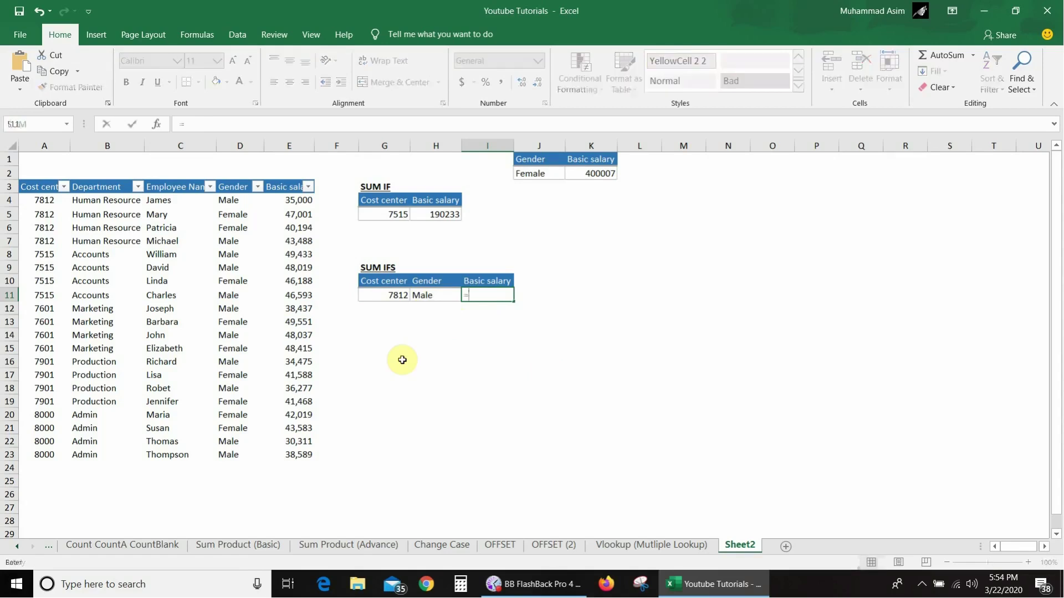
type("sumif")
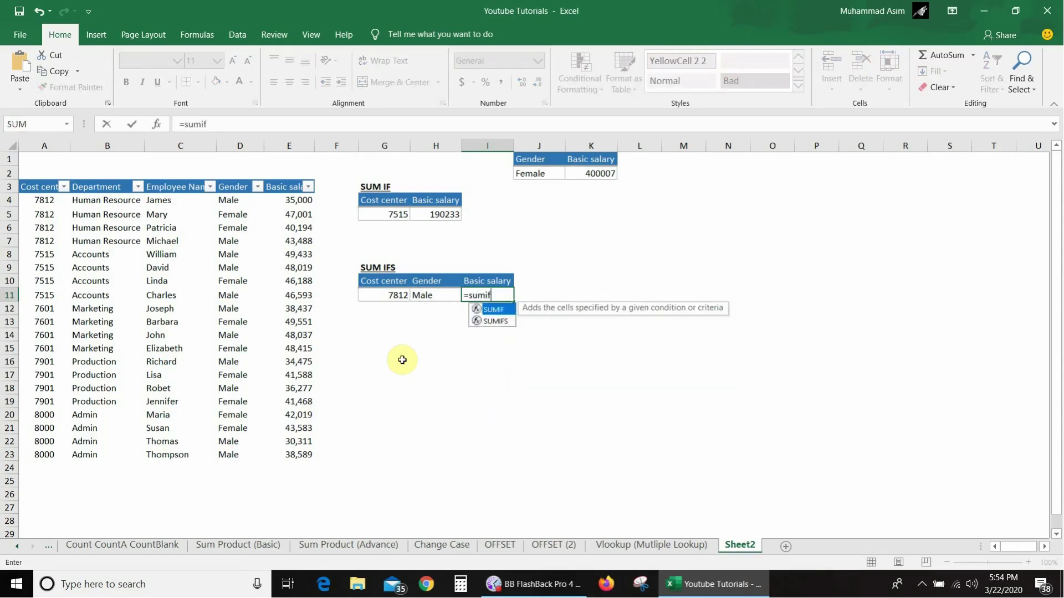
type("s(")
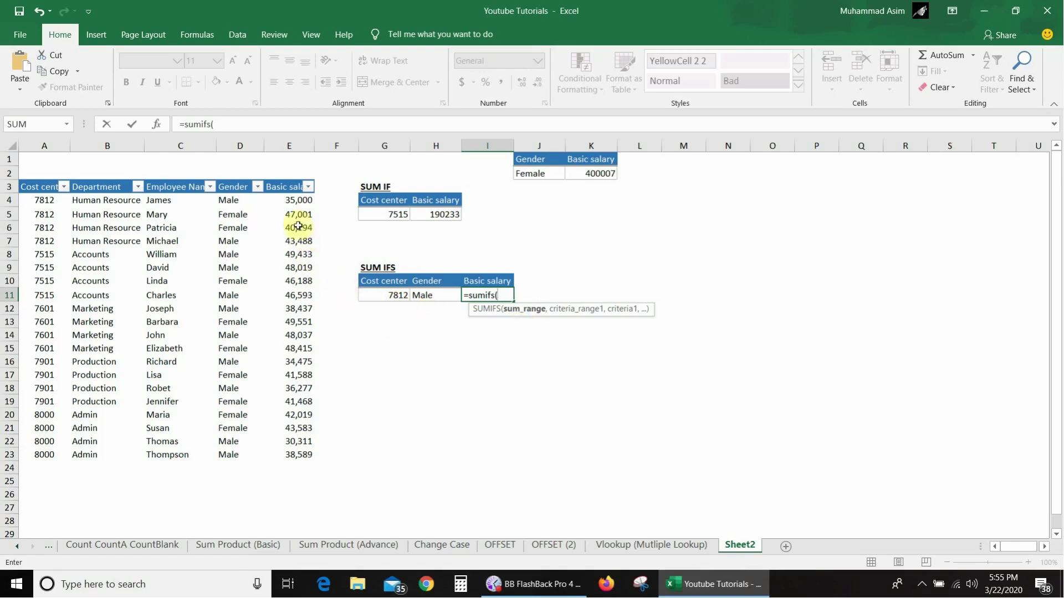
left_click(288, 201)
key("ctrl+shift+Down")
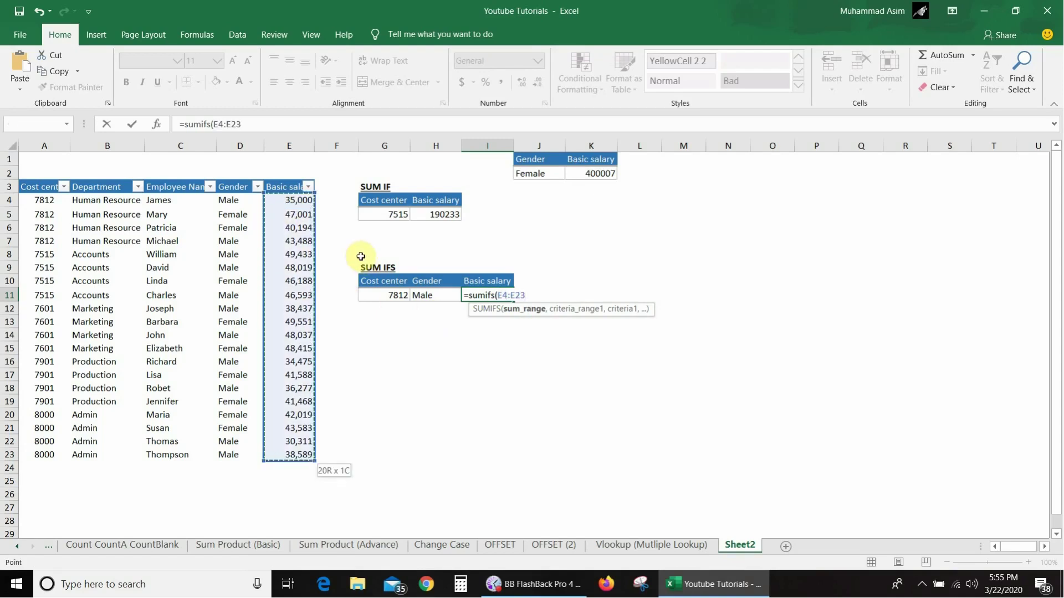
type(",")
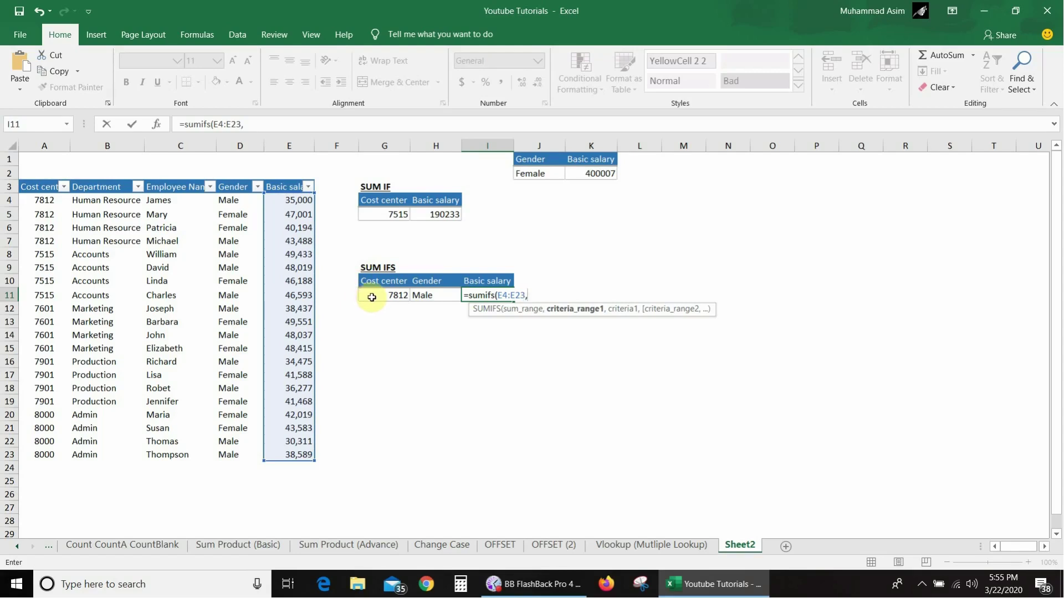
left_click(38, 202)
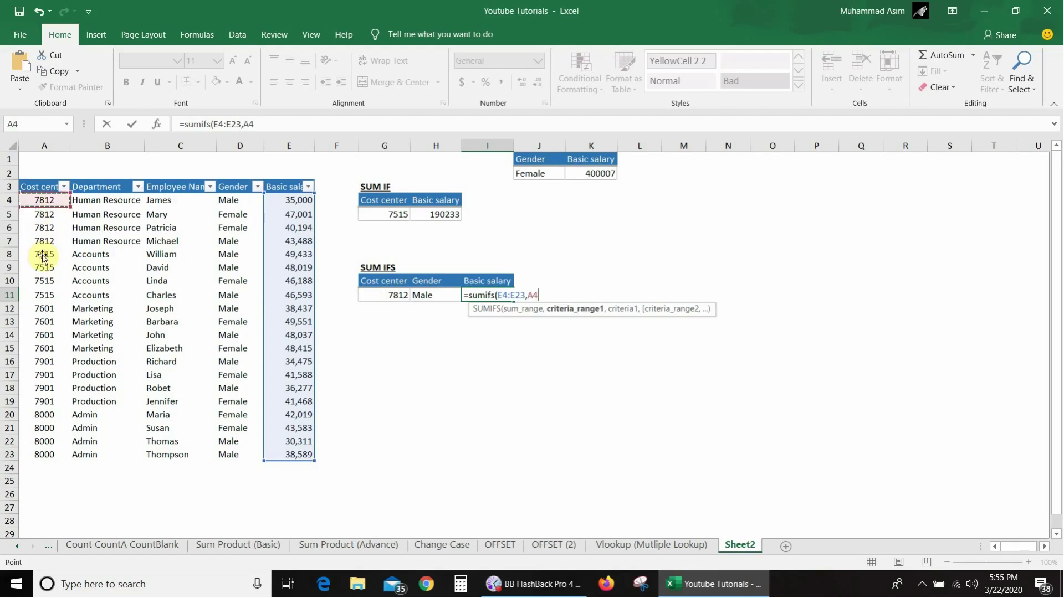
key("ctrl+shift+Down")
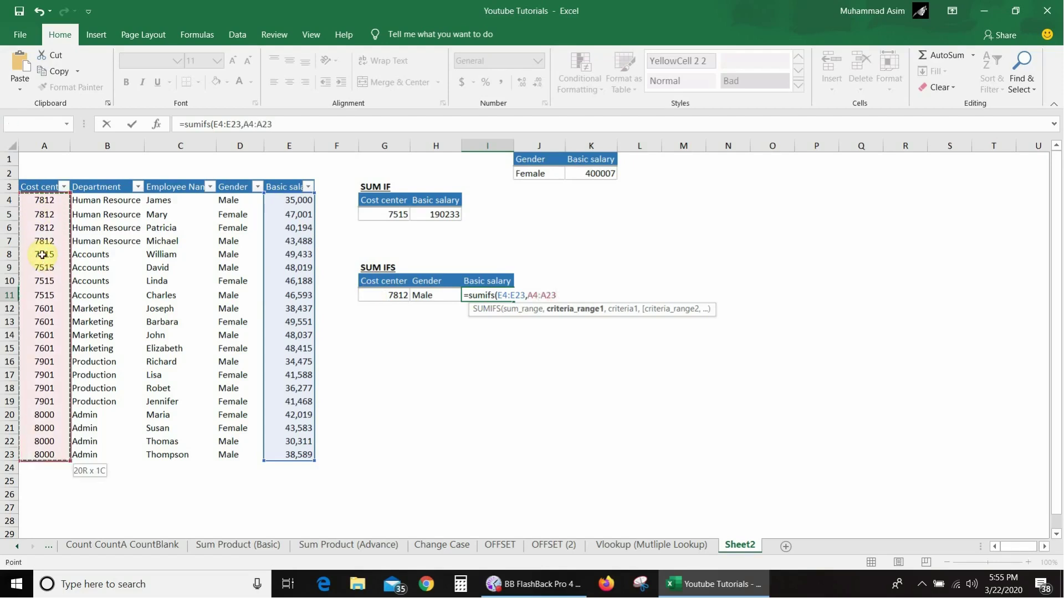
type(",")
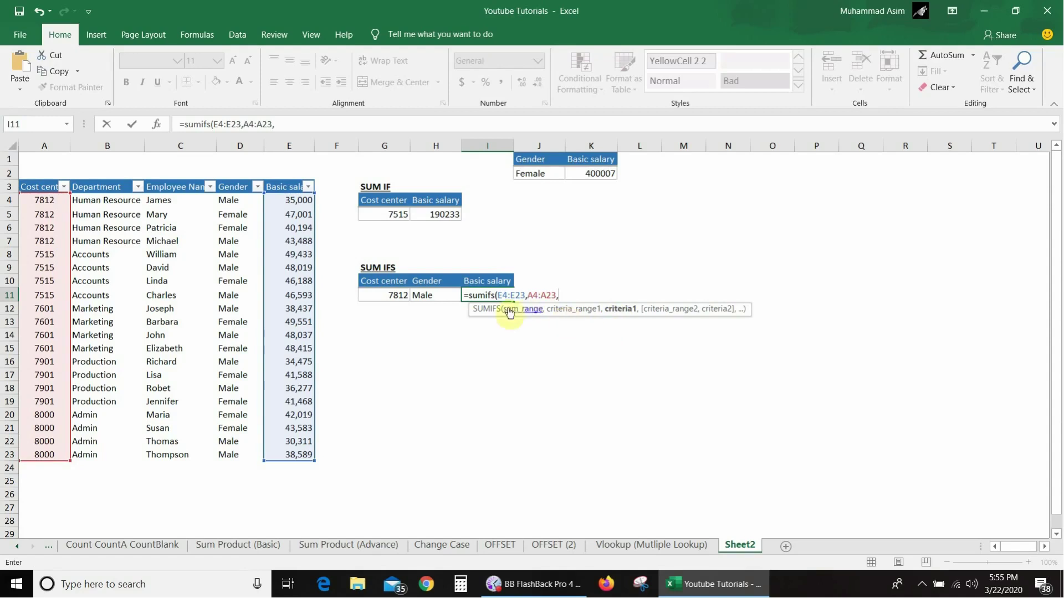
left_click(397, 294)
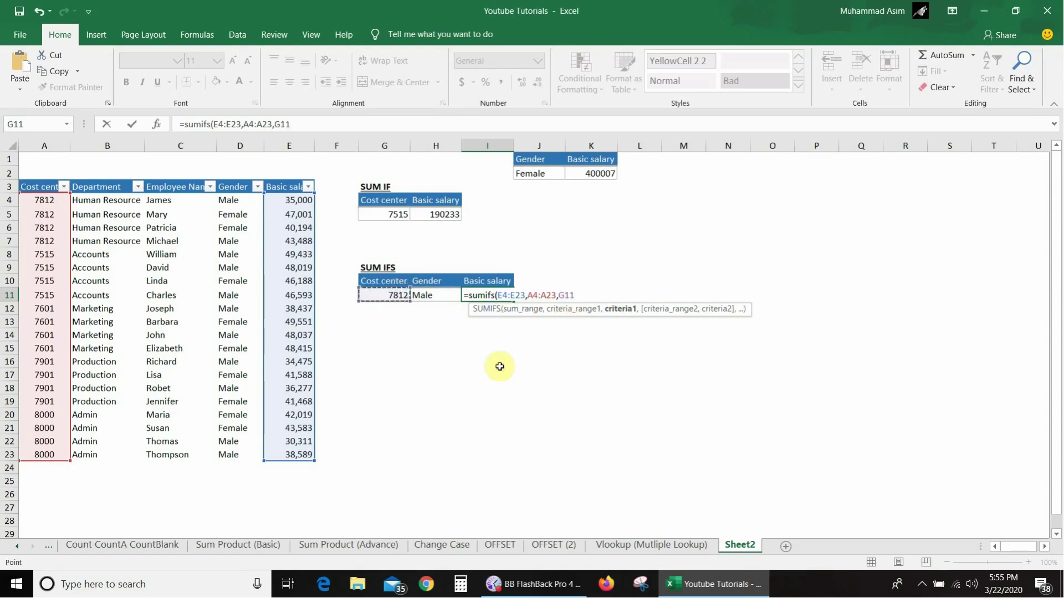
Add the D4:D23 gender condition matching H11 and commit, giving 78488.
type(",")
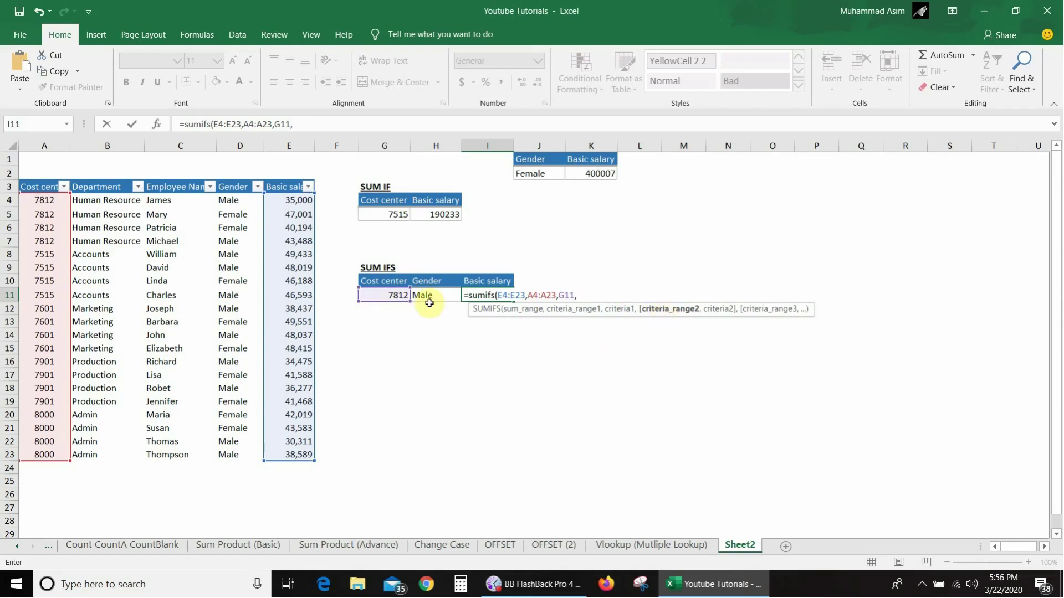
left_click(233, 201)
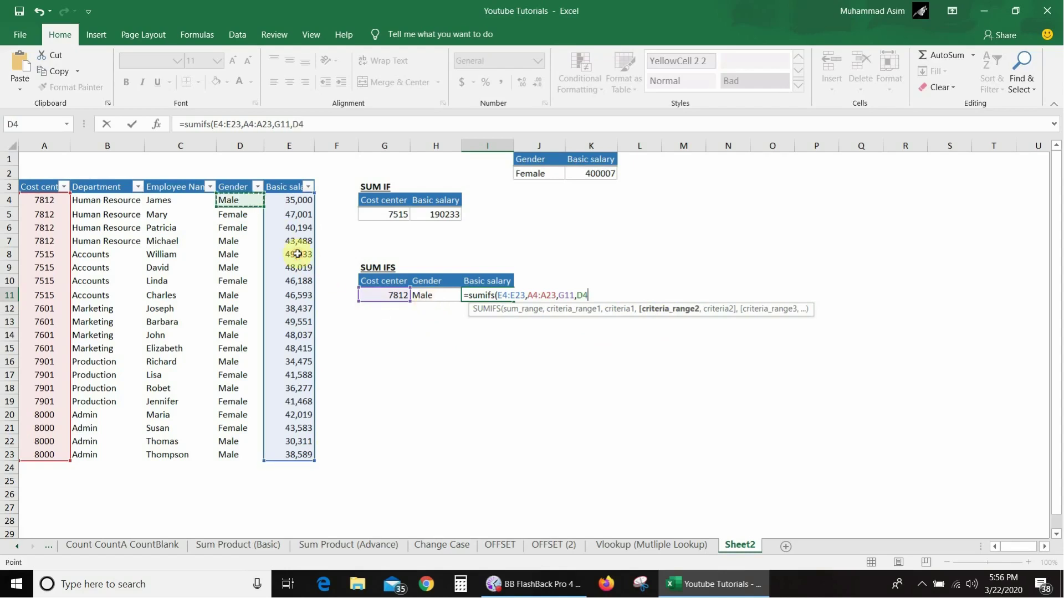
key("ctrl+shift+Down")
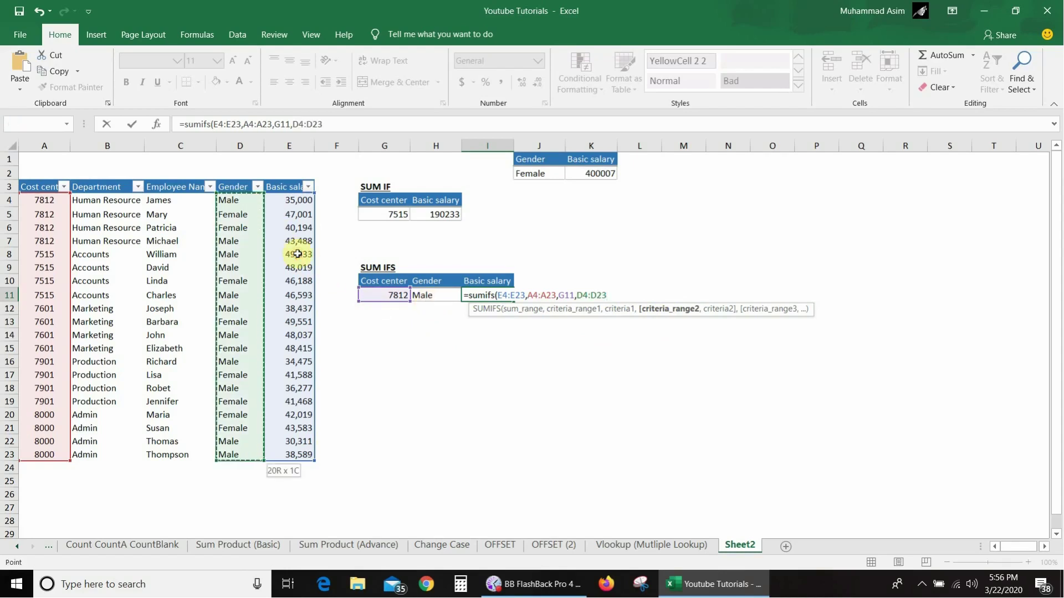
type(",")
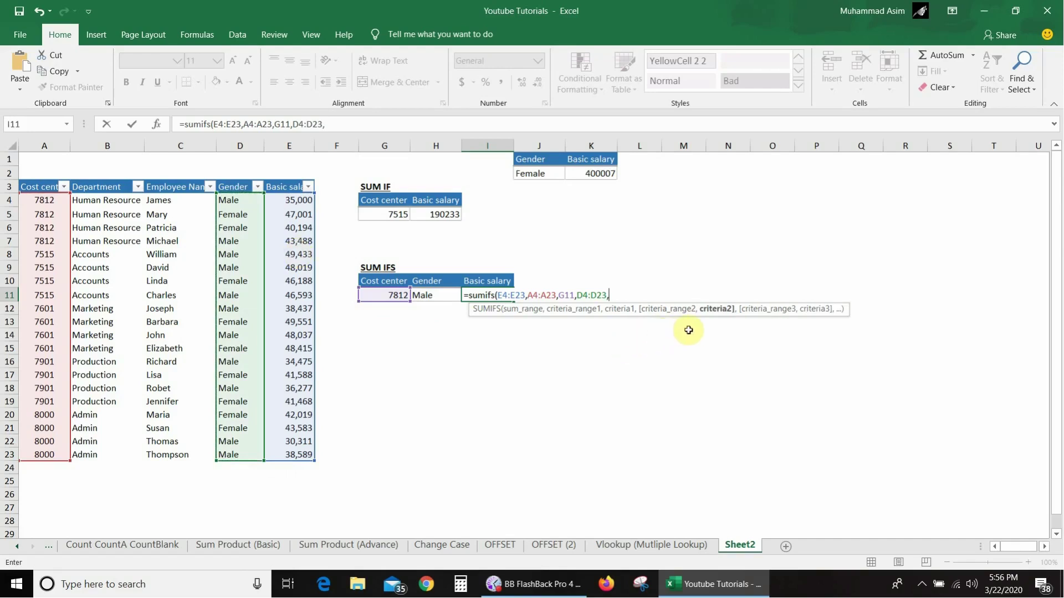
left_click(429, 295)
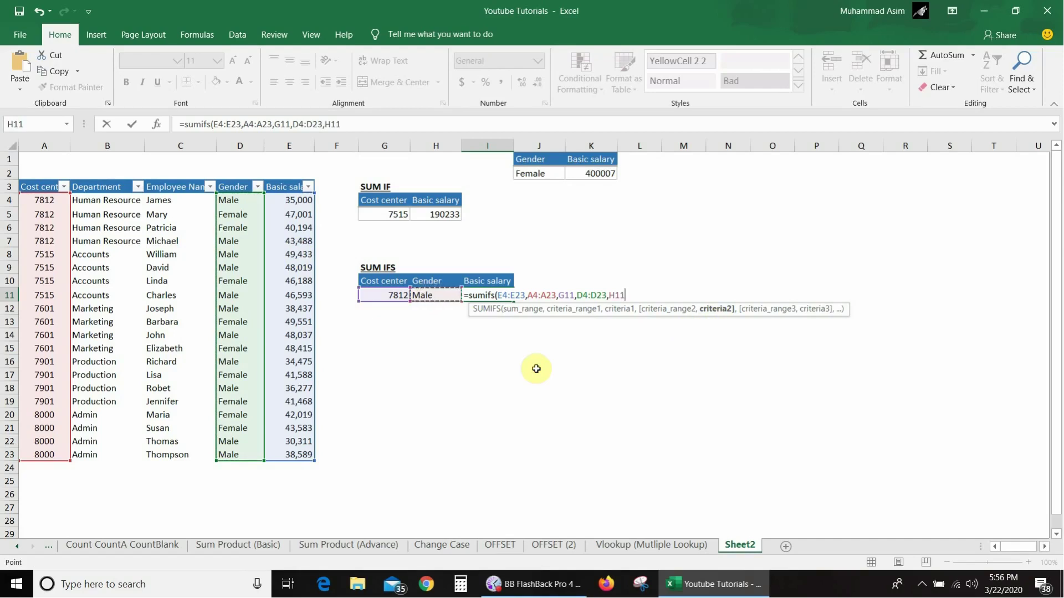
type(")")
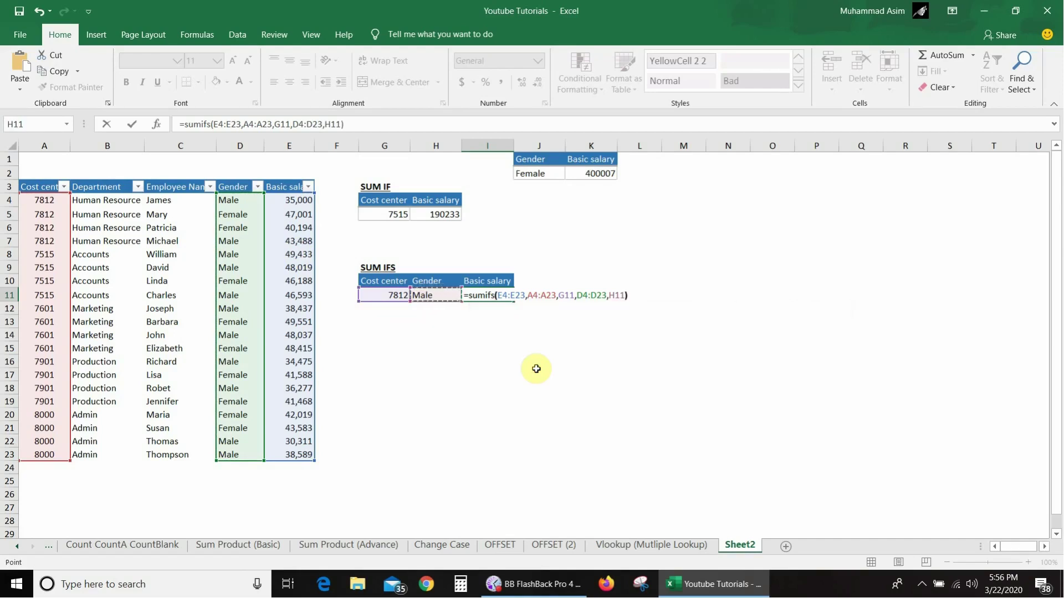
key("Return")
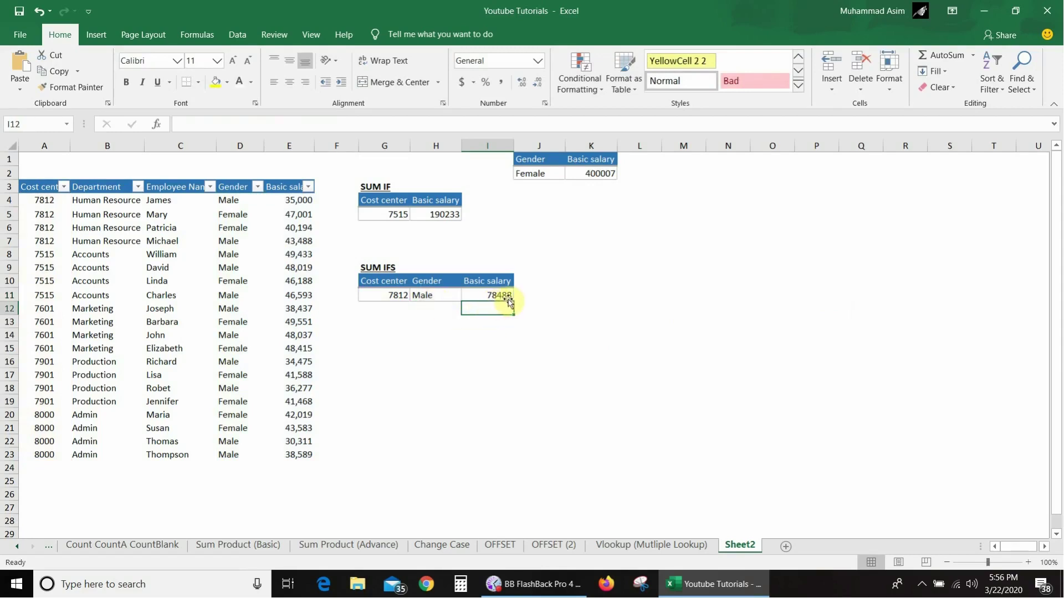
left_click(386, 294)
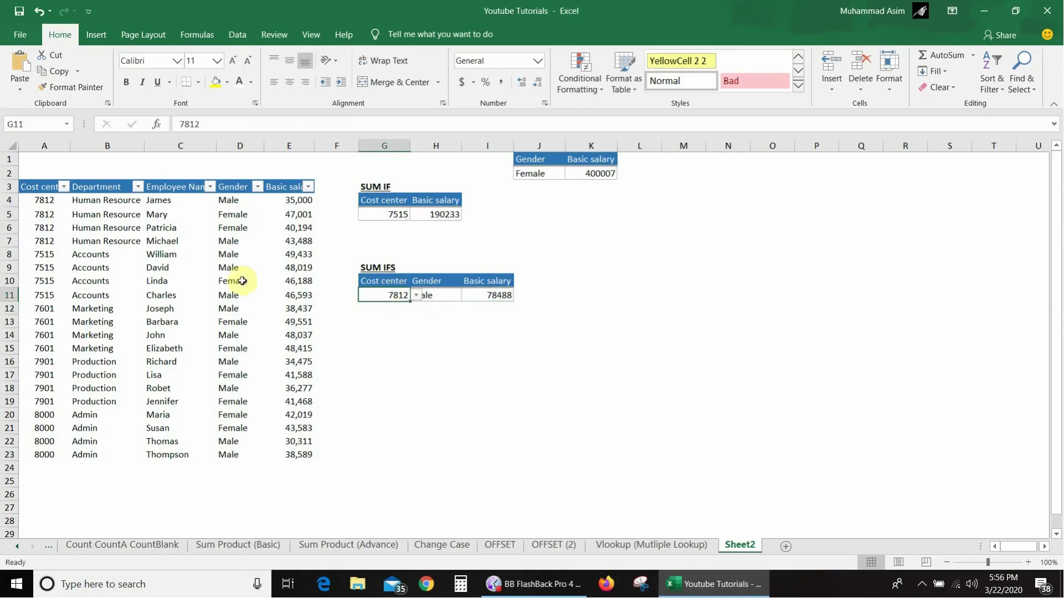
left_click(53, 201)
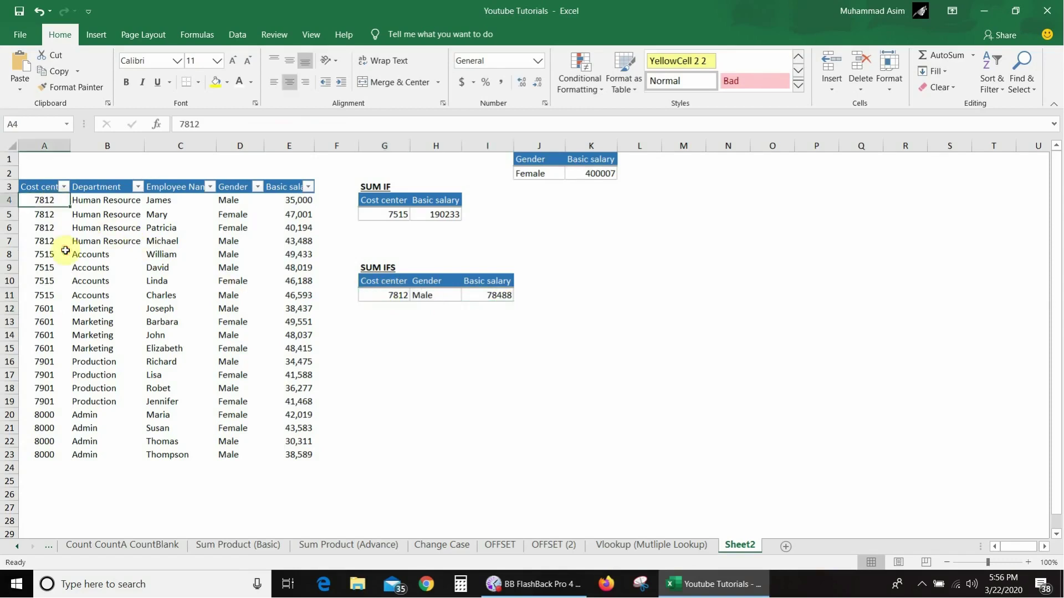
left_click_drag(47, 202, 44, 240)
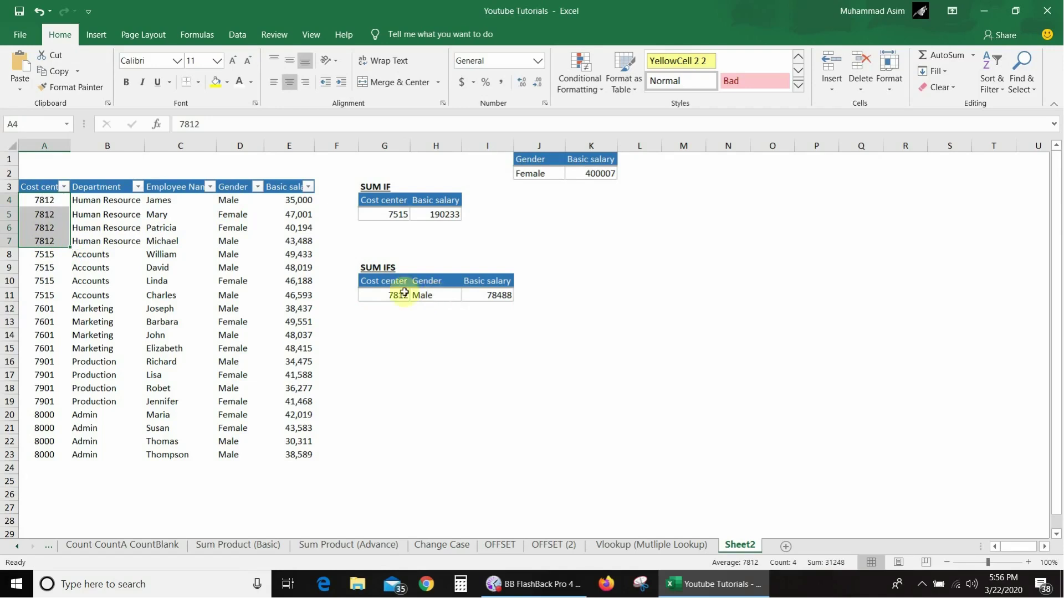
left_click(231, 201)
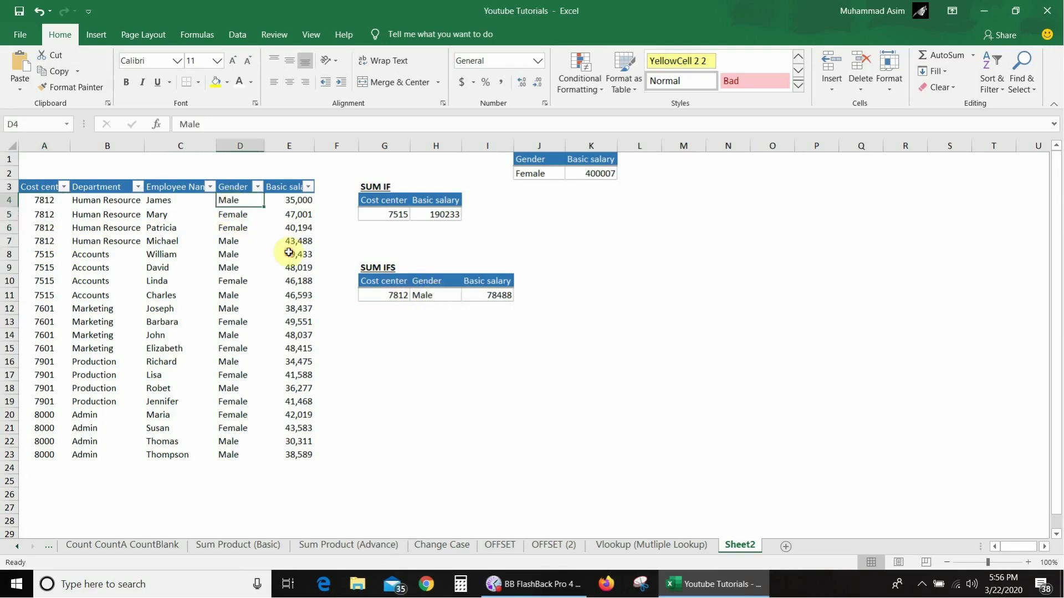
left_click(230, 241)
left_click(292, 241)
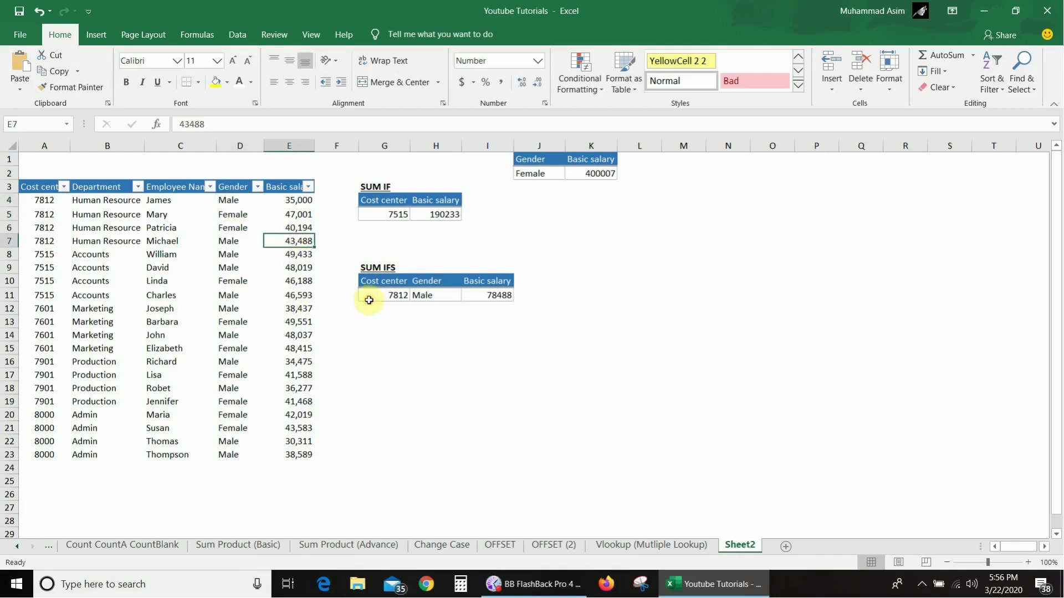
left_click(292, 200, "ctrl")
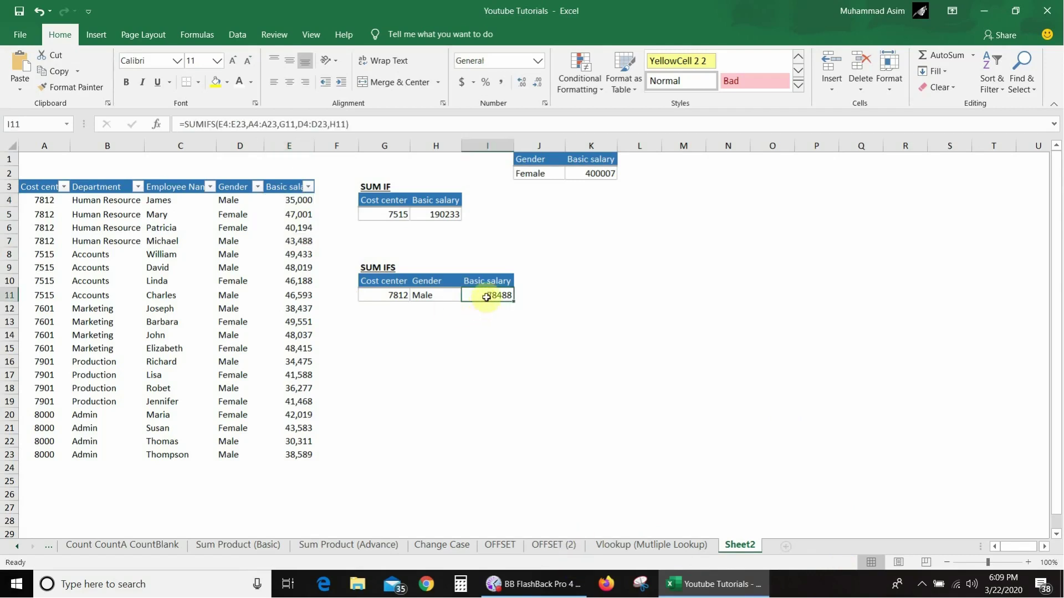
Review the SUMIFS formula in I11 unchanged, then set H11's gender criterion to Female, giving 87195.
double_click(485, 297)
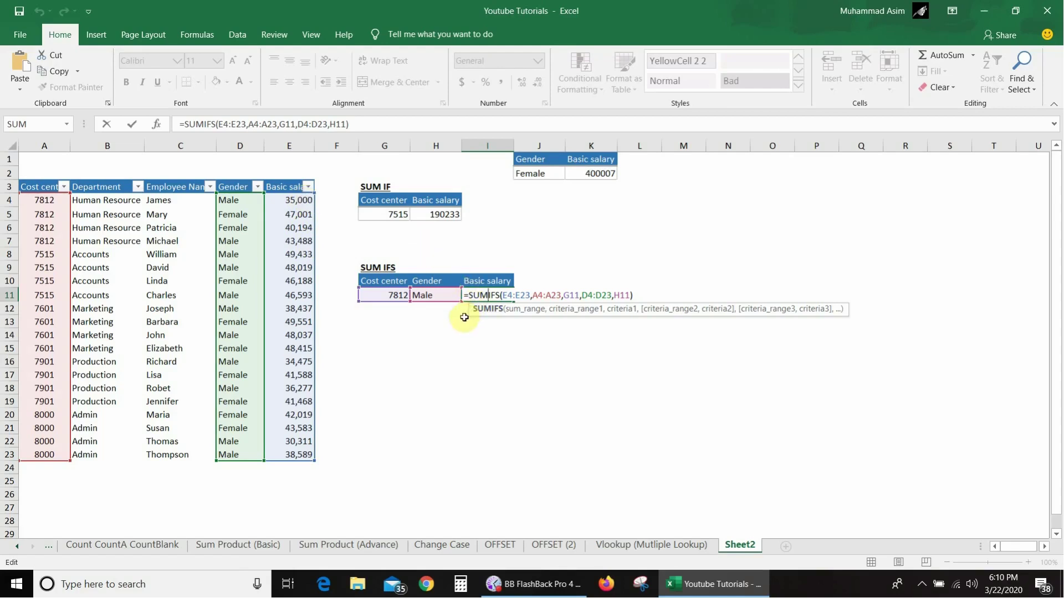
key("Return")
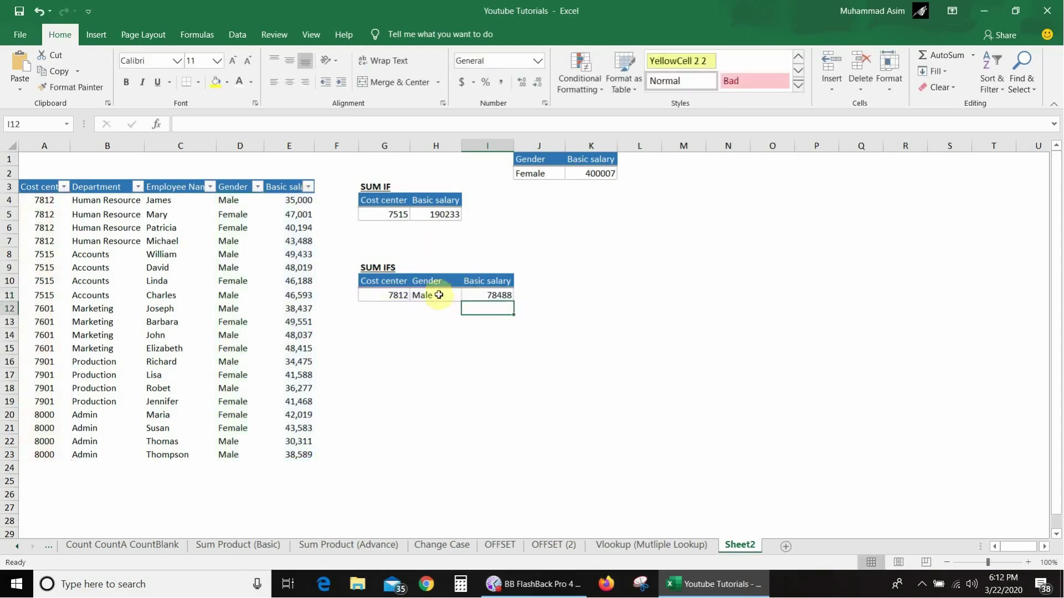
left_click(435, 295)
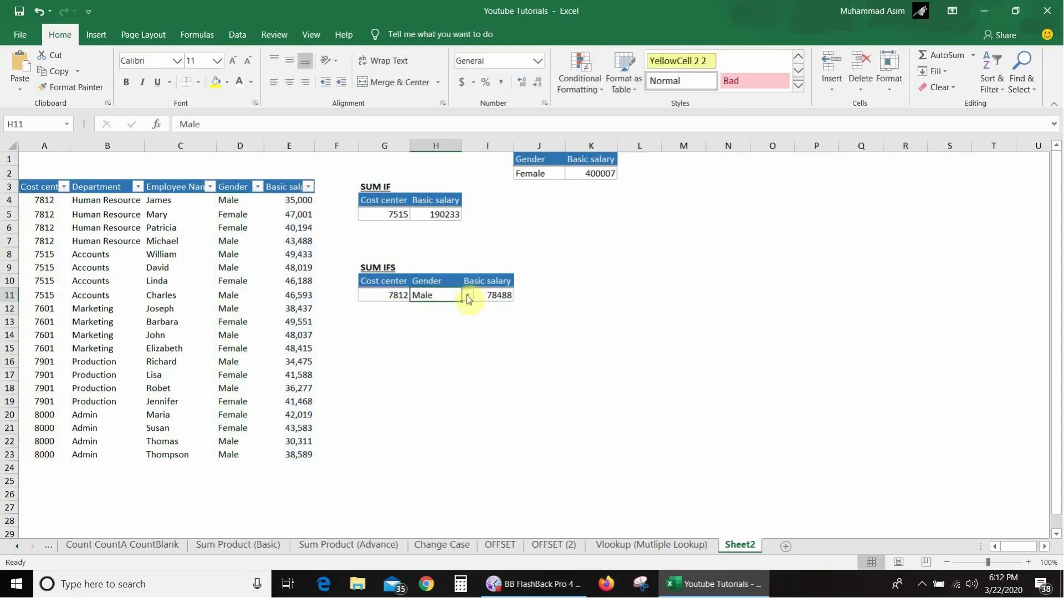
left_click(467, 295)
key("Down")
key("Return")
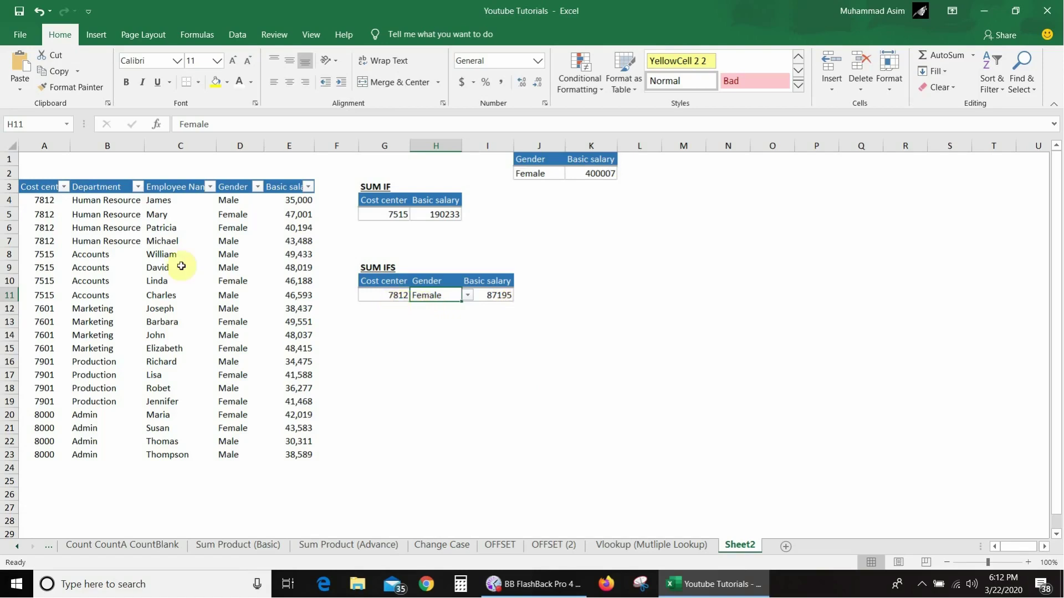
Check the Female rows of cost center 7812, then set G11's cost center to 7901.
left_click_drag(29, 202, 36, 229)
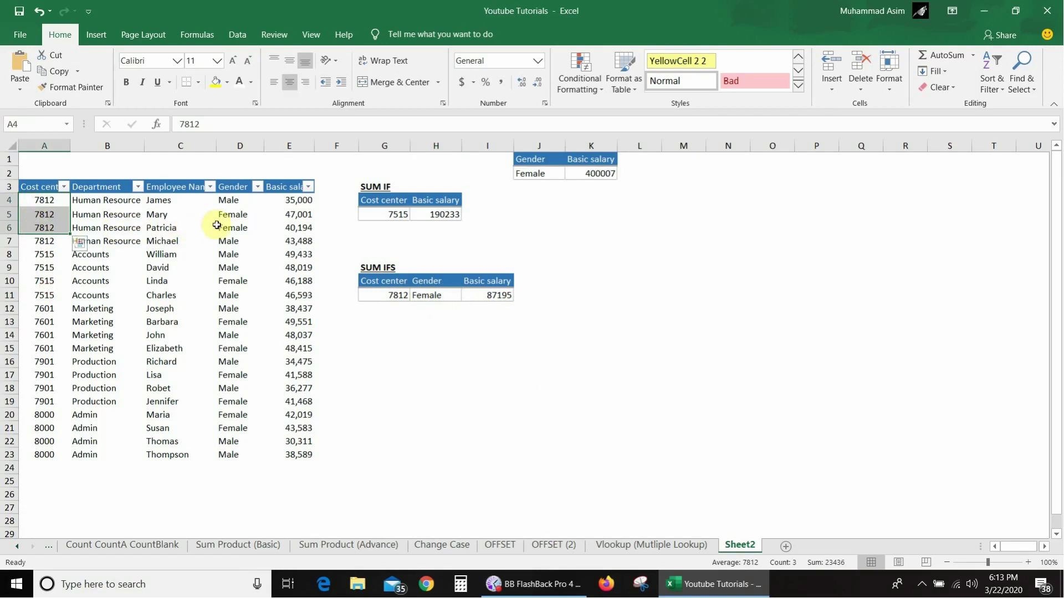
left_click_drag(235, 215, 302, 223)
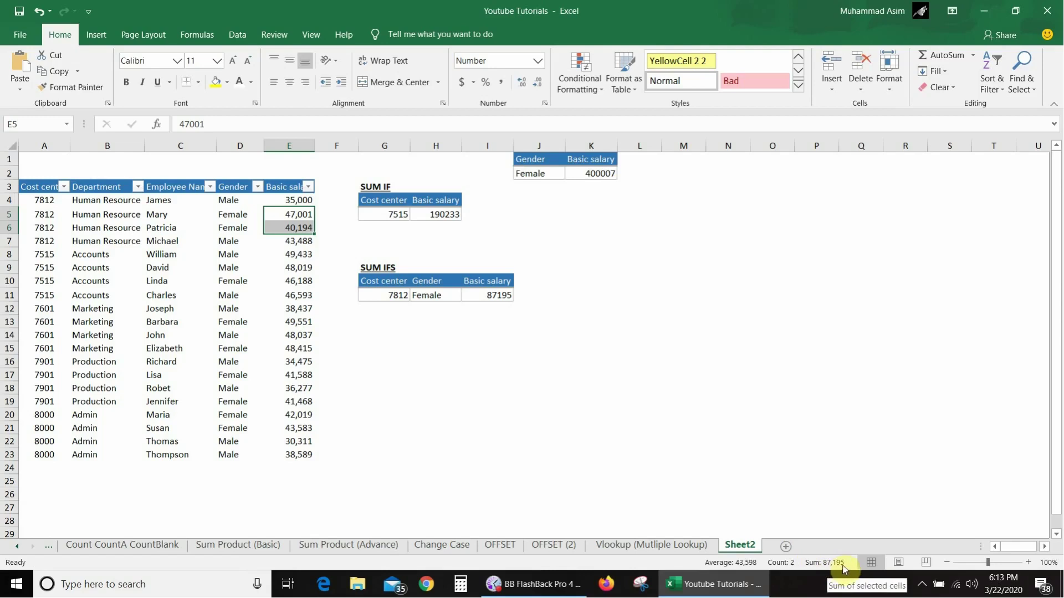
left_click(385, 324)
left_click(394, 294)
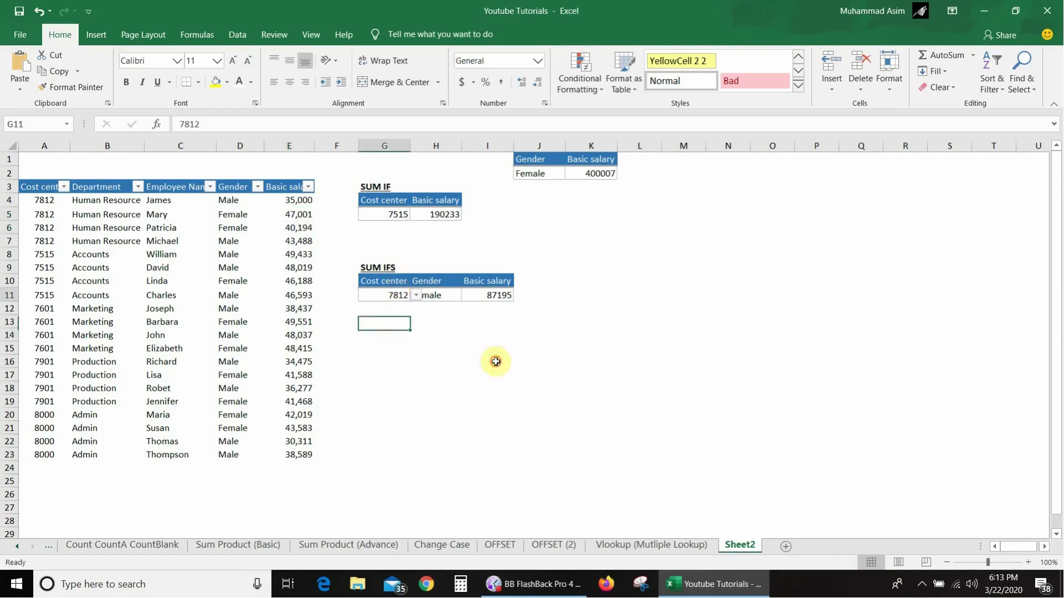
left_click(416, 295)
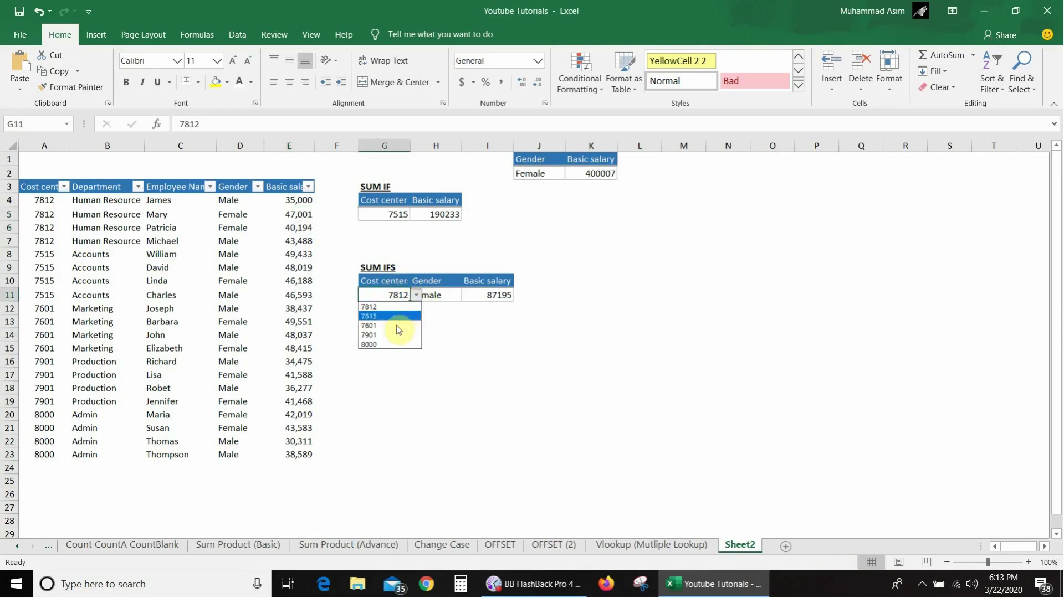
key("Return")
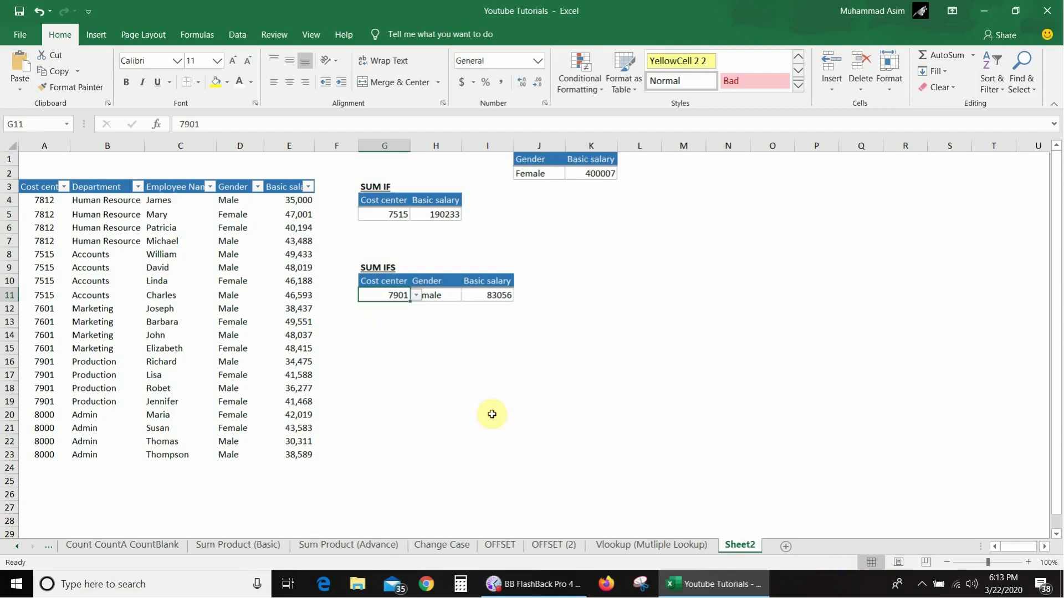
Verify the 7901 Female salaries 41,588 and 41,468 sum to I11's 83056.
left_click(441, 307)
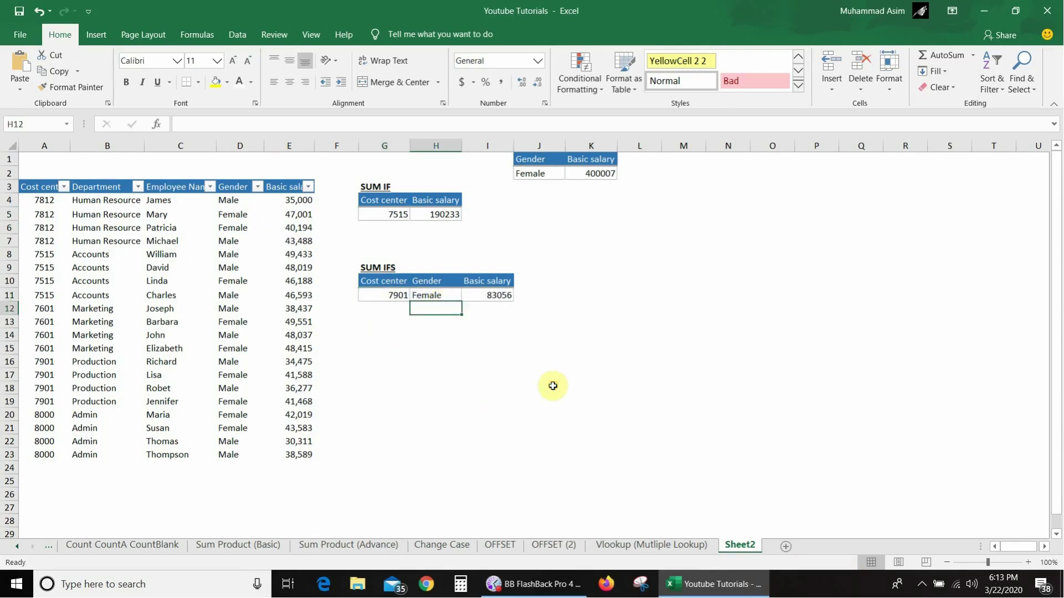
left_click(441, 294)
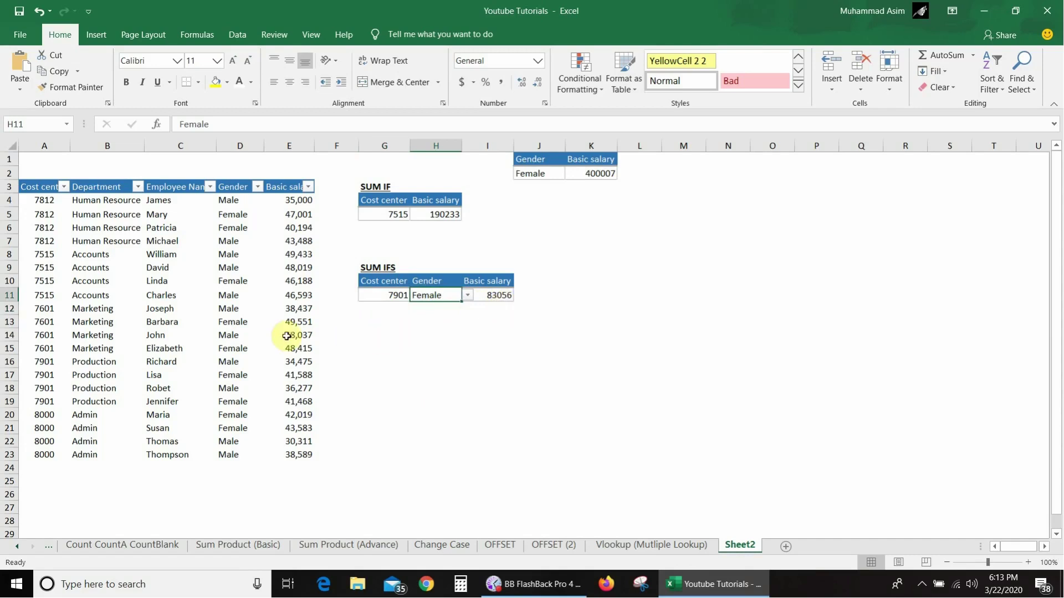
left_click_drag(44, 363, 43, 404)
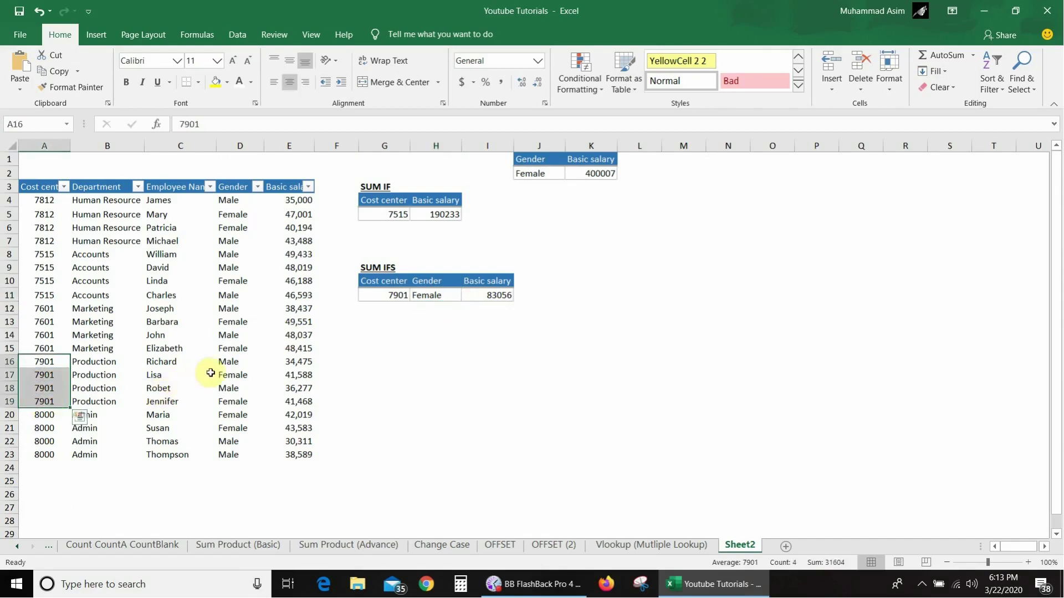
left_click_drag(232, 363, 234, 404)
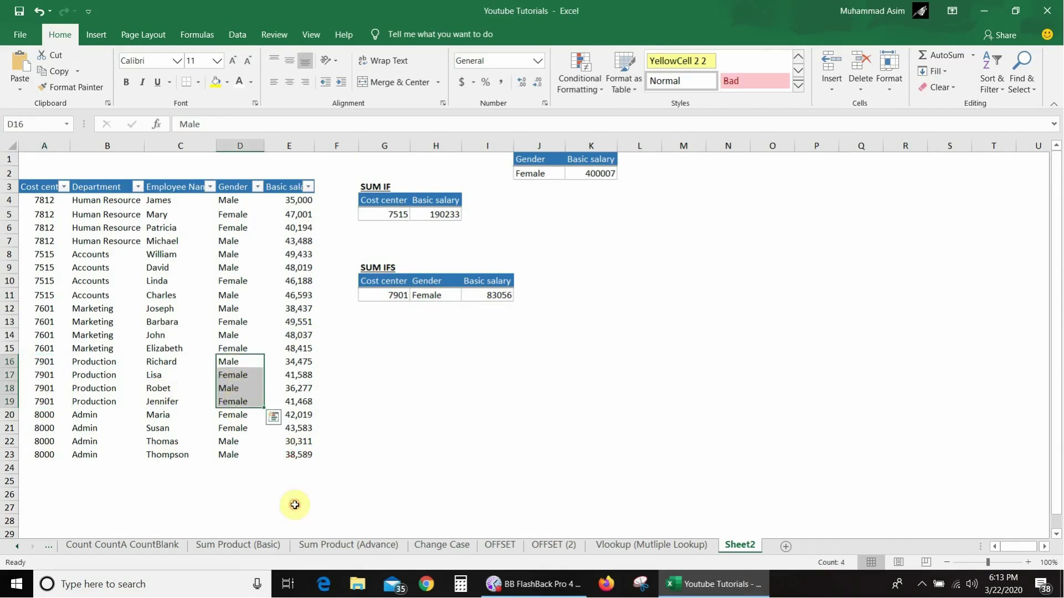
left_click(235, 401)
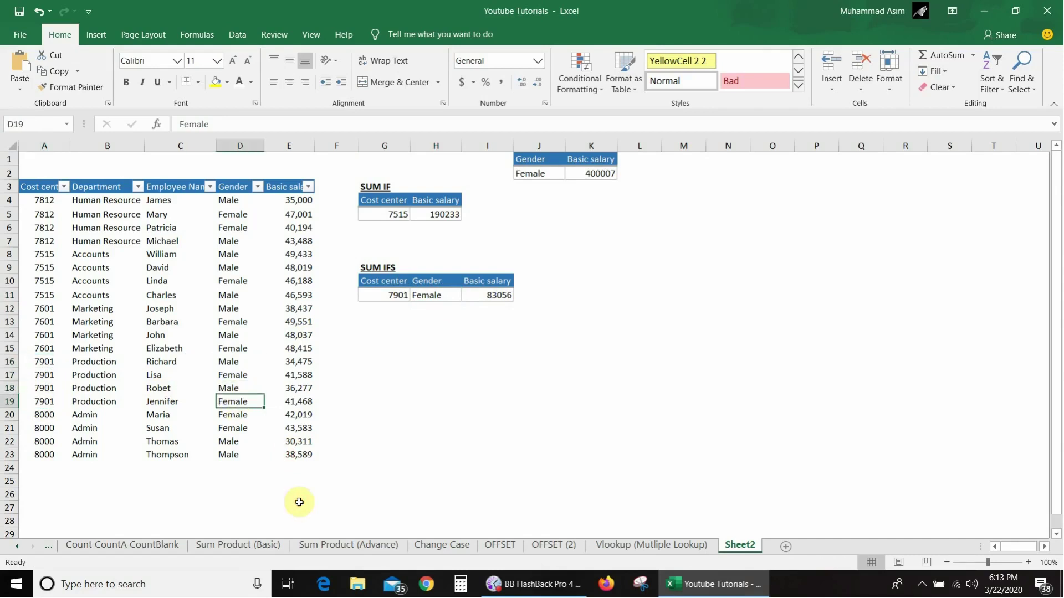
left_click(291, 376)
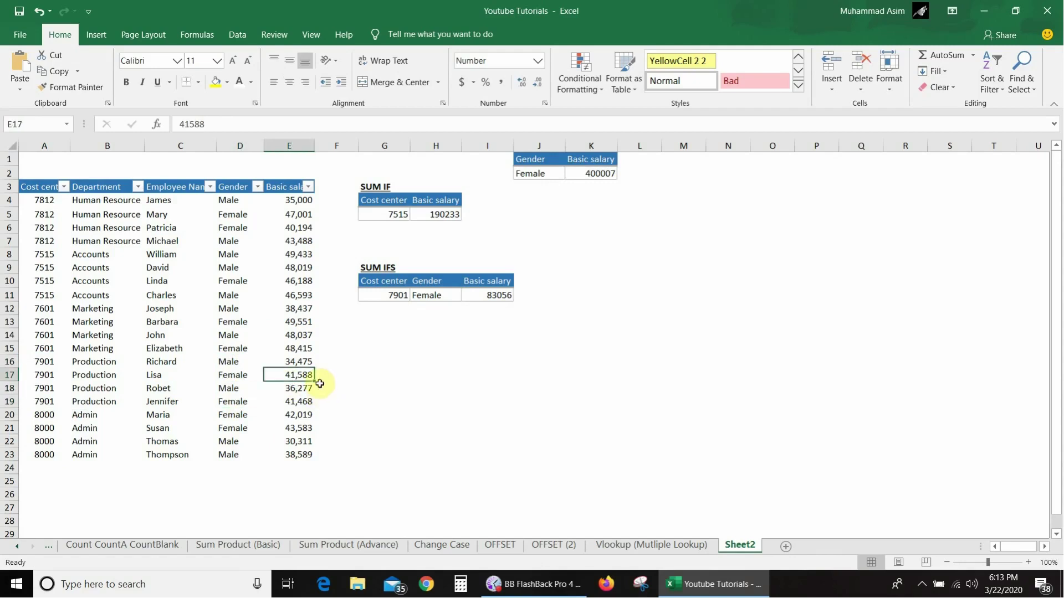
left_click(296, 403, "ctrl")
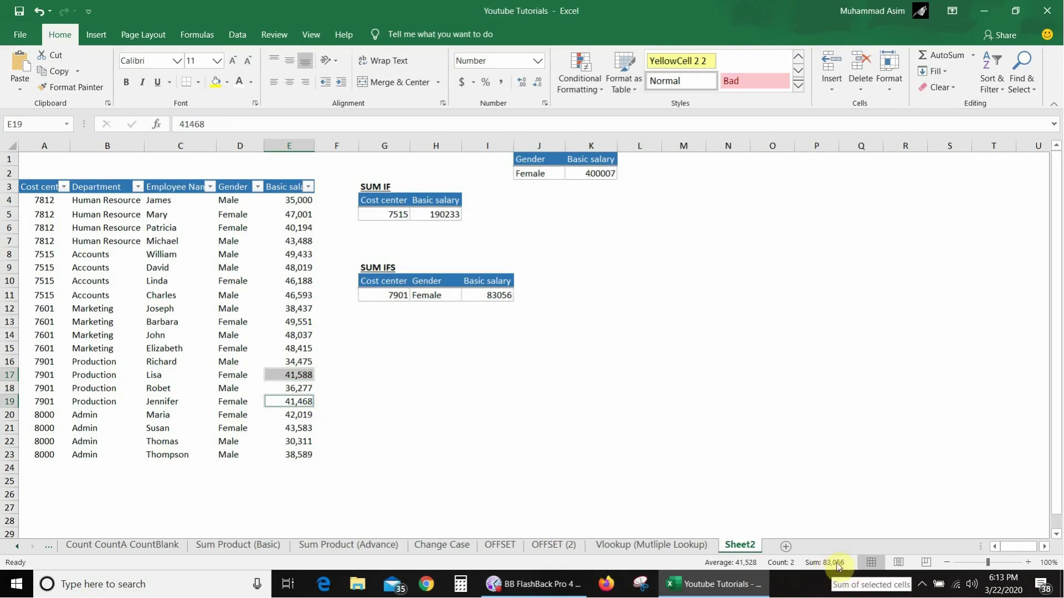
Set H11's gender criterion to Male for cost center 7901.
left_click(425, 289)
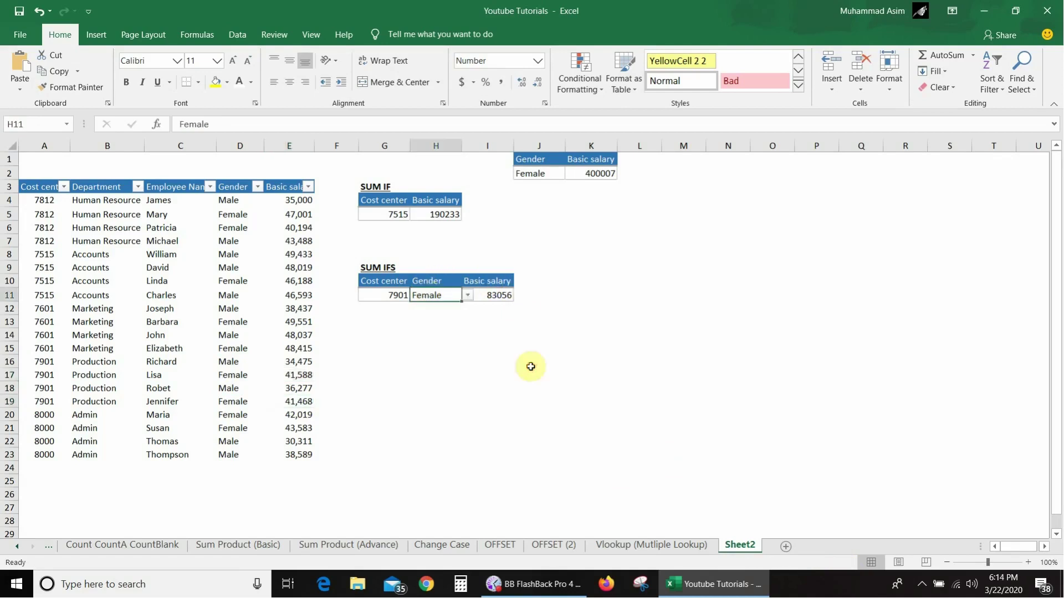
left_click(470, 297)
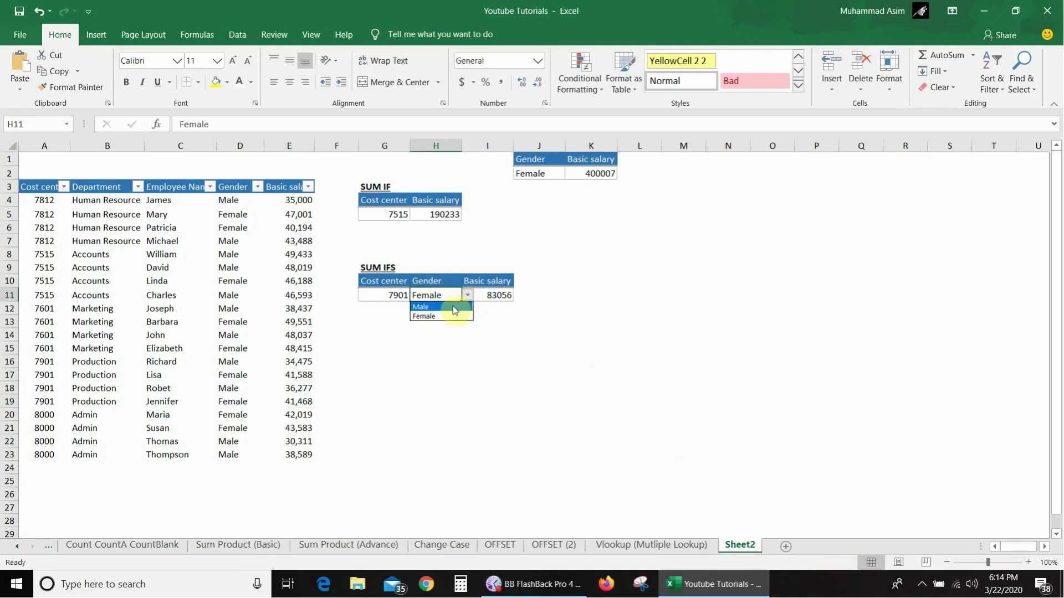
left_click(443, 306)
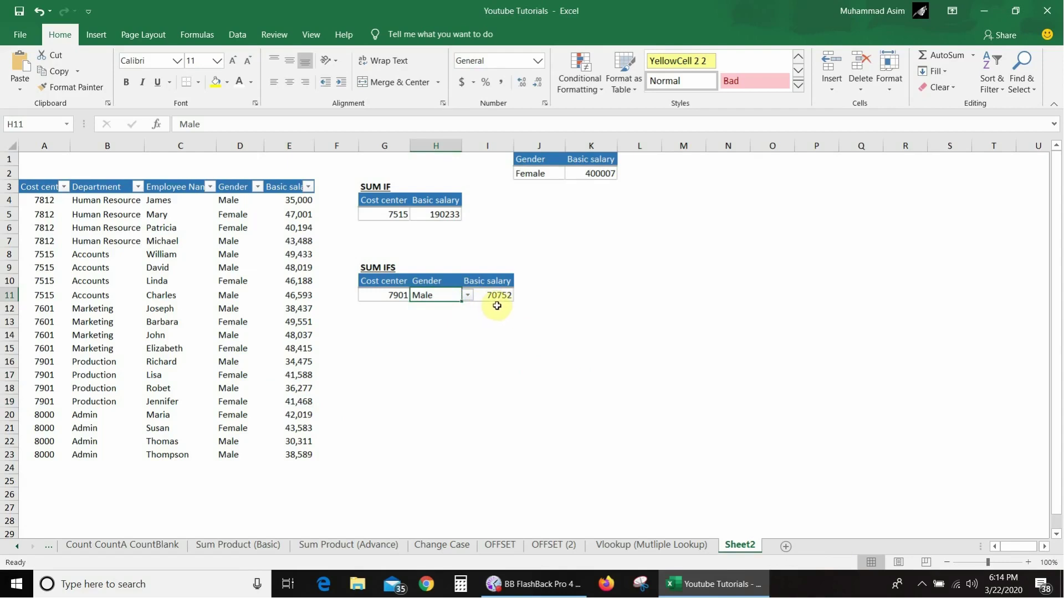
Confirm the Male salaries 34,475 in E16 and 36,277 in E18 total 70,752.
left_click(250, 364)
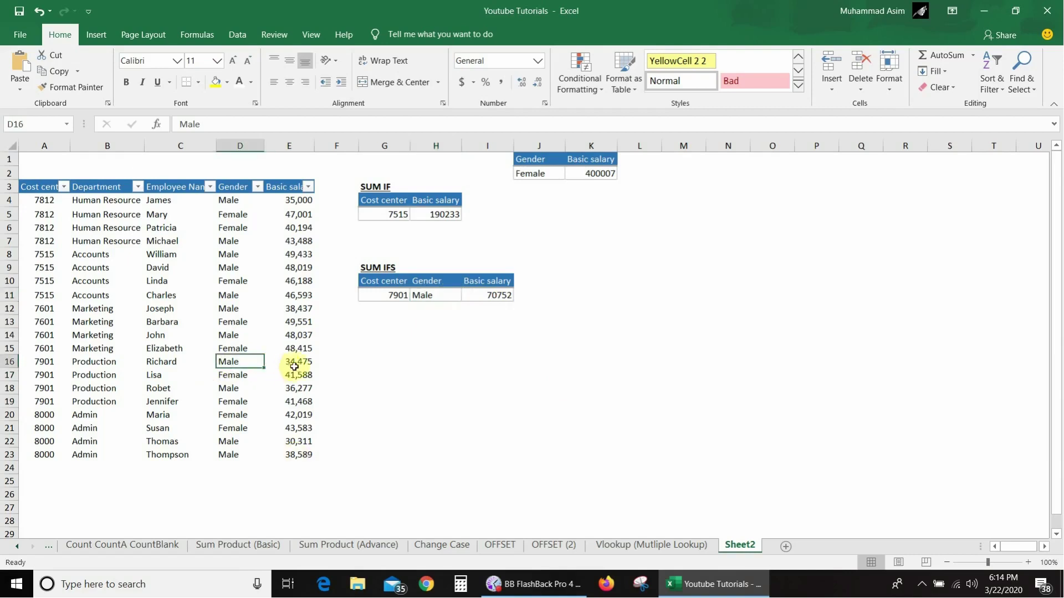
key("Right")
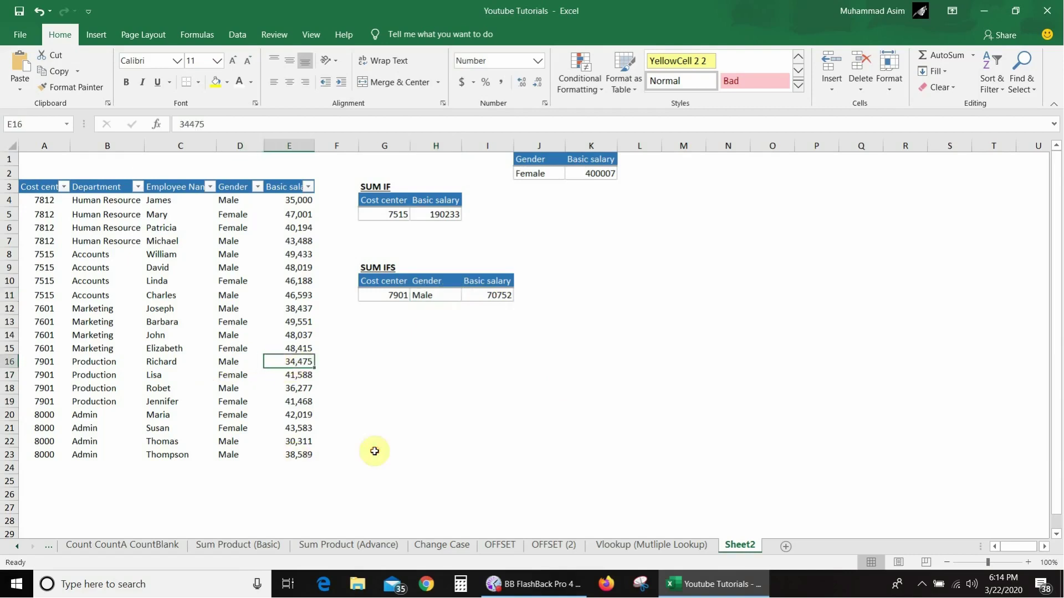
left_click(288, 388, "ctrl")
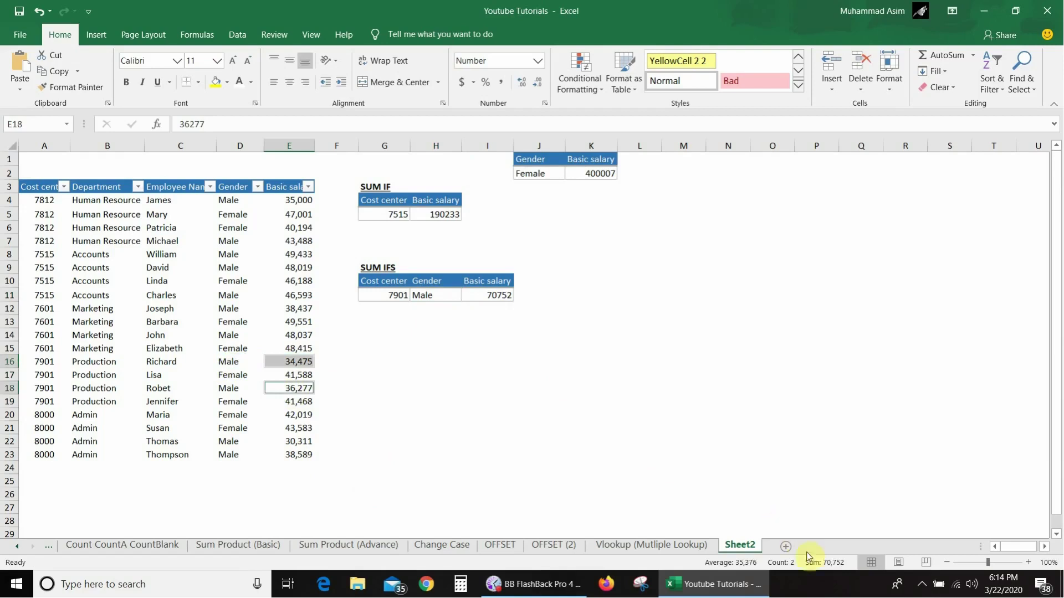